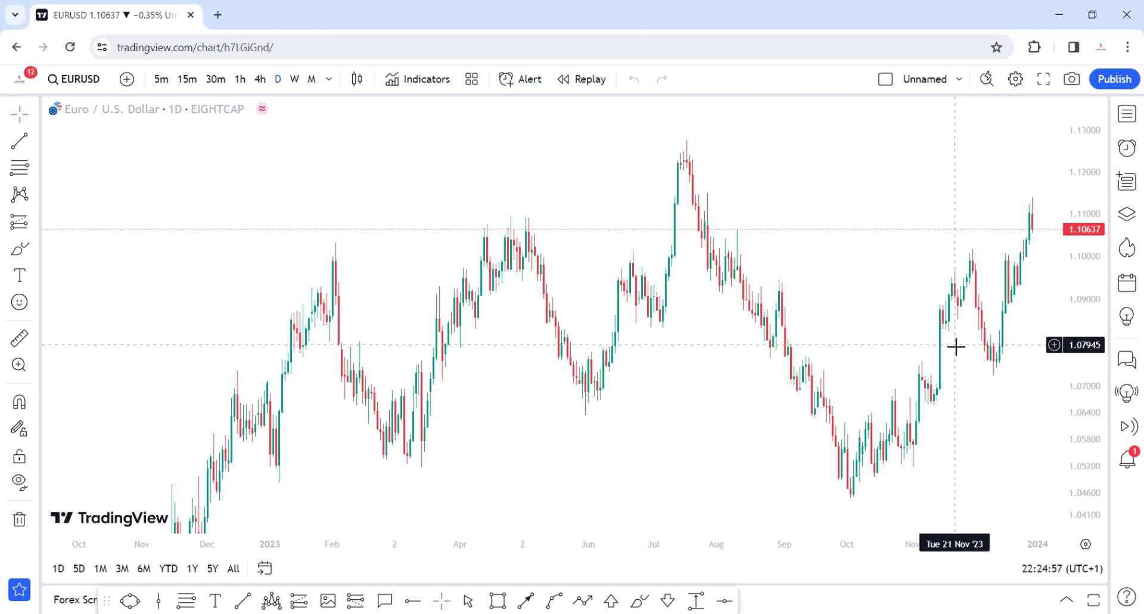
# Invert the EURUSD chart's price scale and restore it to its normal orientation.
pyautogui.press('alt')
pyautogui.hotkey('alt', 'i')
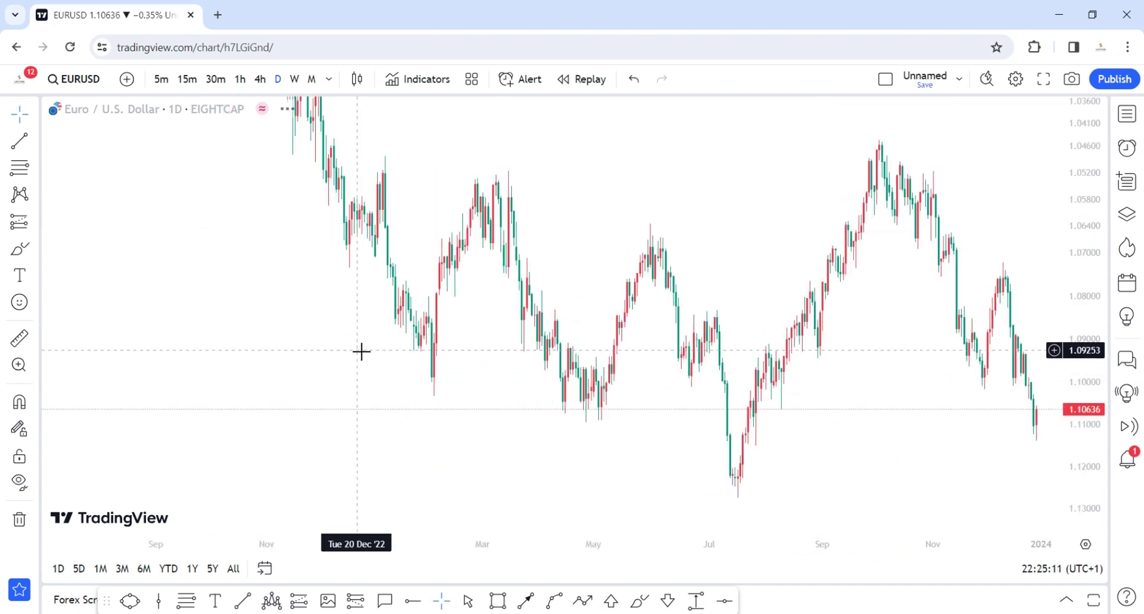
pyautogui.scroll(2, 360, 352)
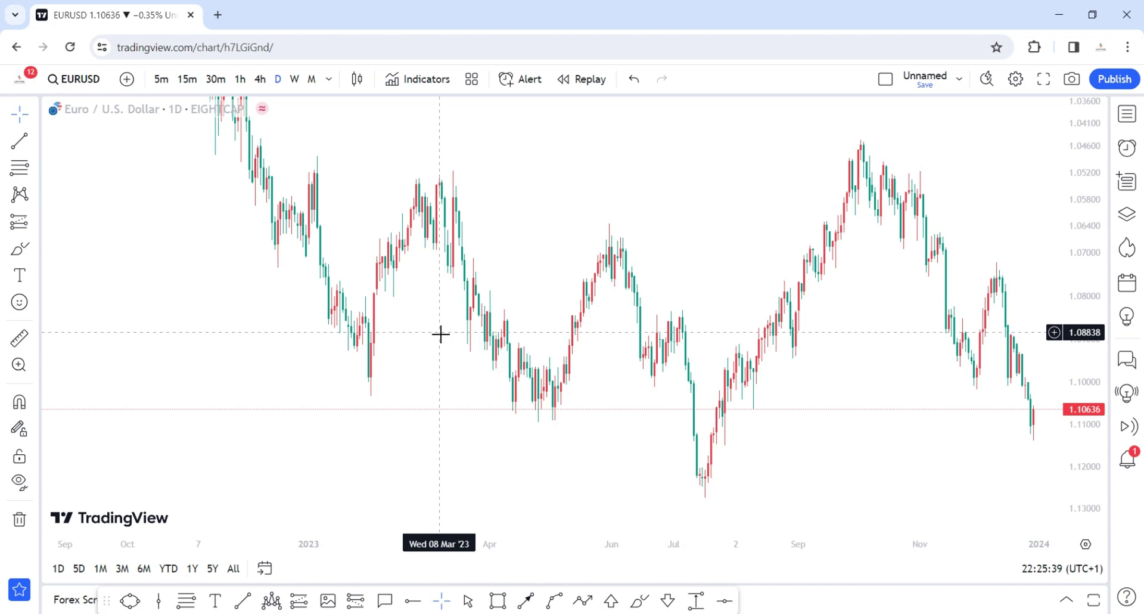
pyautogui.hotkey('alt', 'i')
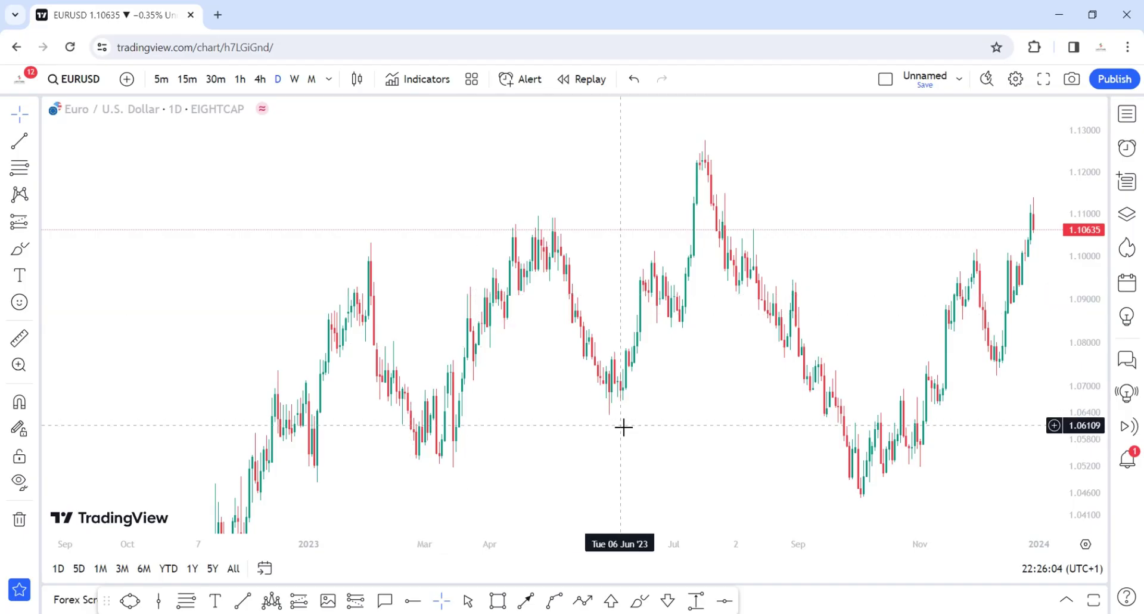
pyautogui.scroll(-1, 623, 427)
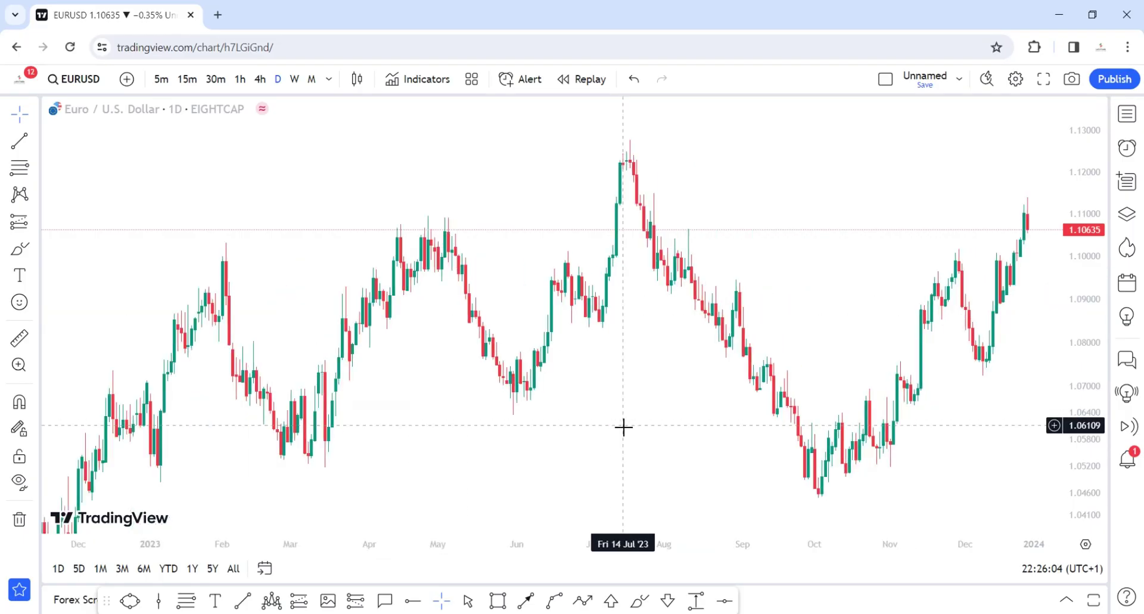
pyautogui.scroll(1, 623, 428)
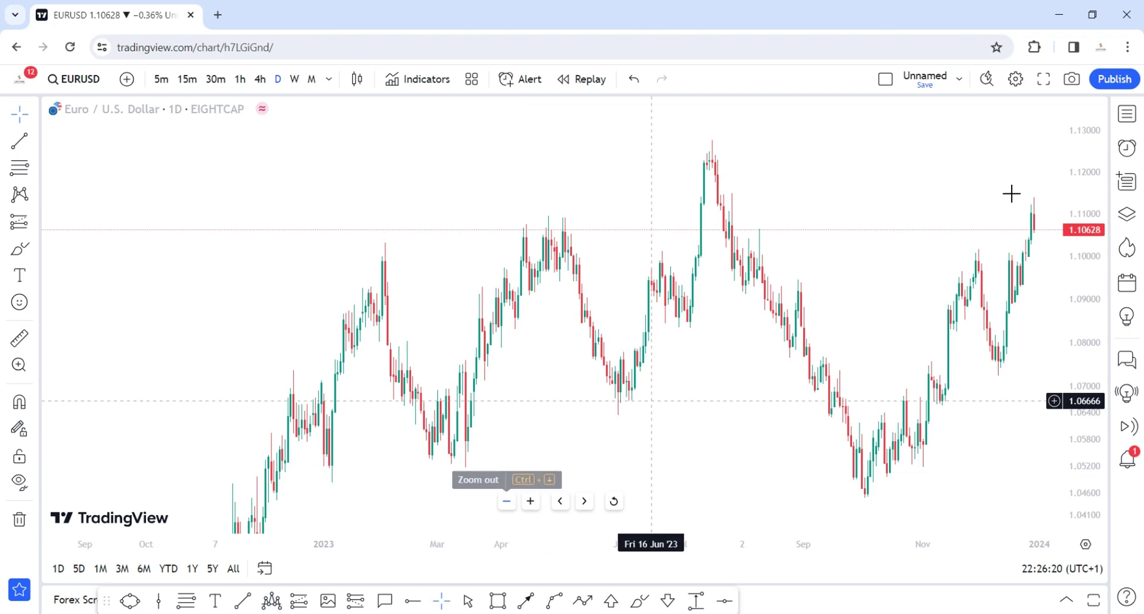
# Check the chart snapshot options and copy a link to the current EURUSD chart image.
pyautogui.click(1074, 86)
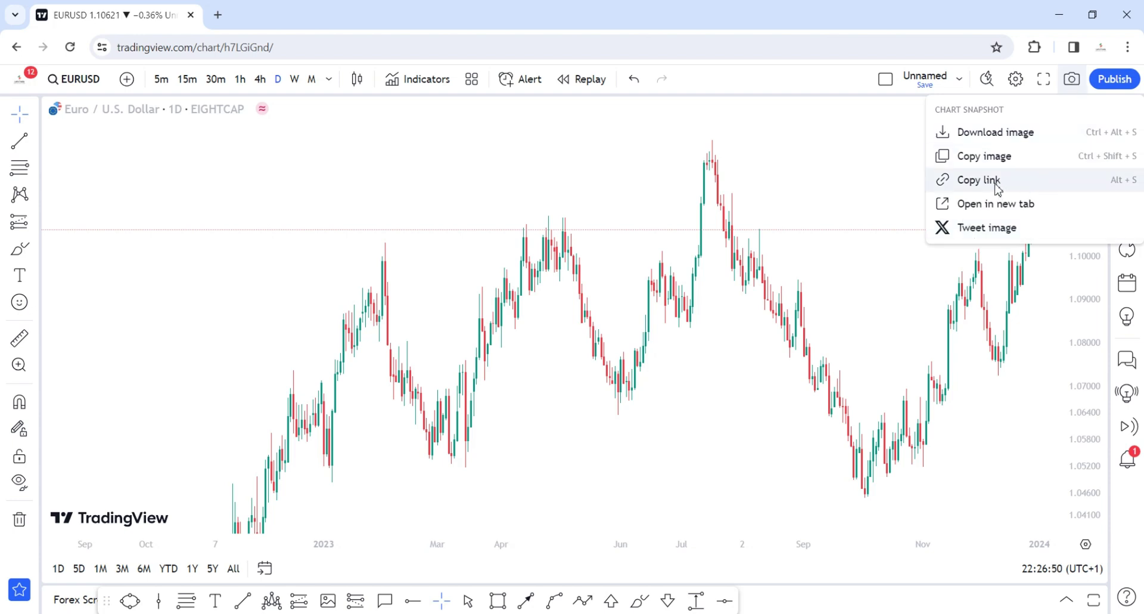
pyautogui.click(894, 178)
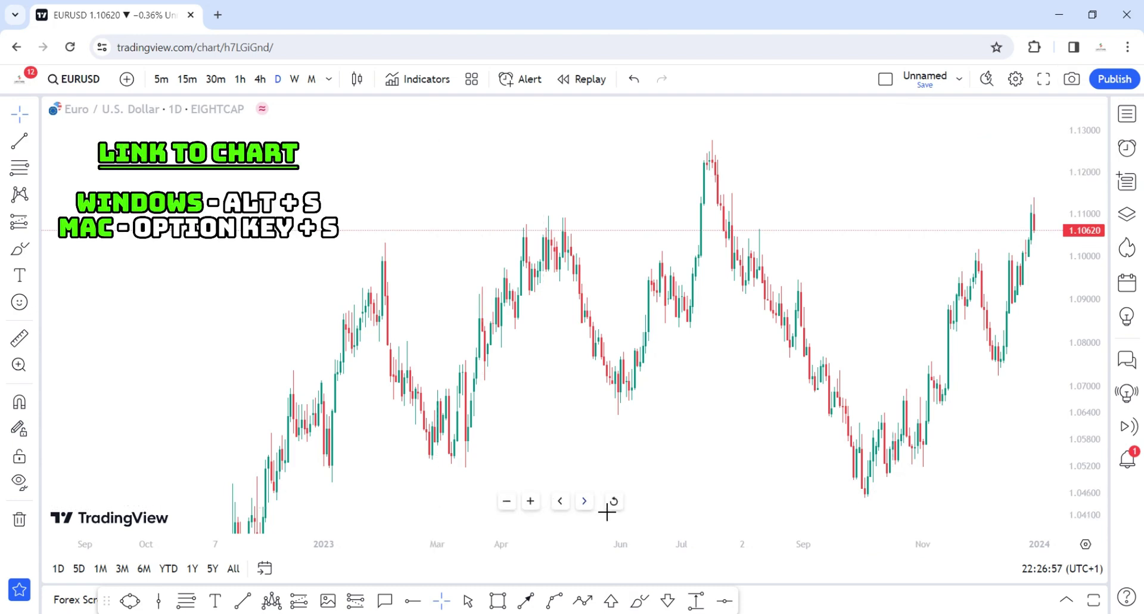
pyautogui.hotkey('alt', 's')
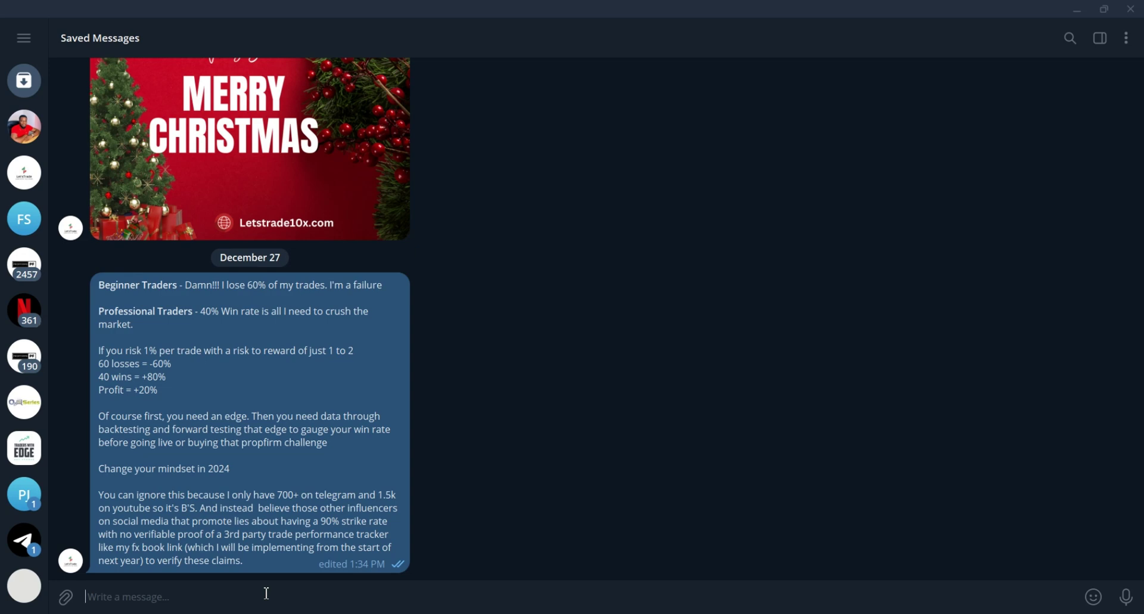
# Switch to Telegram's Saved Messages, send the copied chart link and open its image preview.
pyautogui.hotkey('ctrl', 'v')
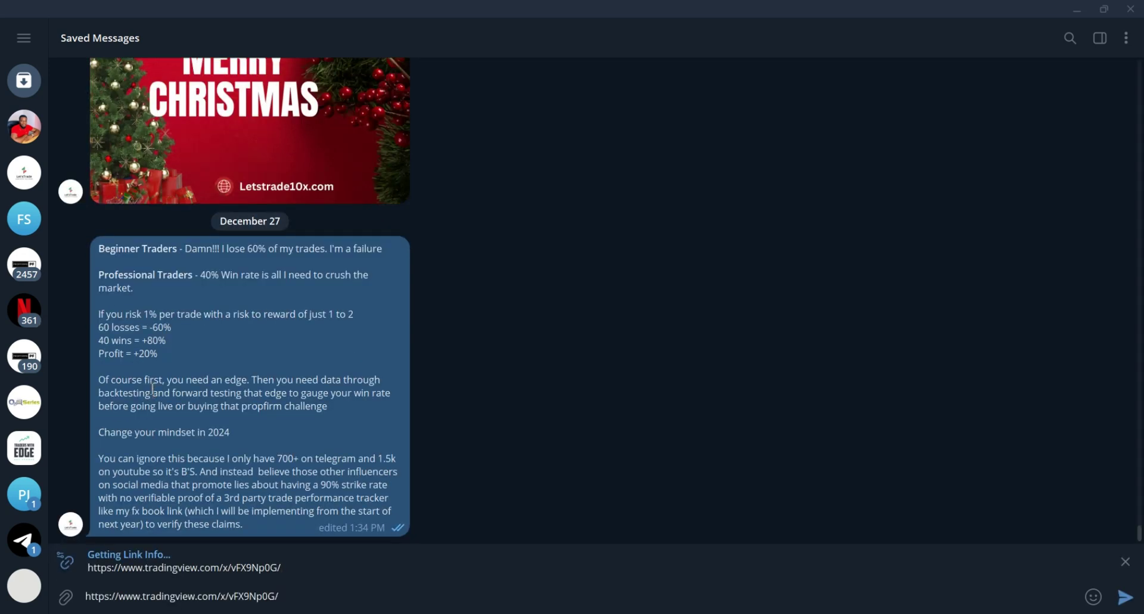
pyautogui.click(1124, 596)
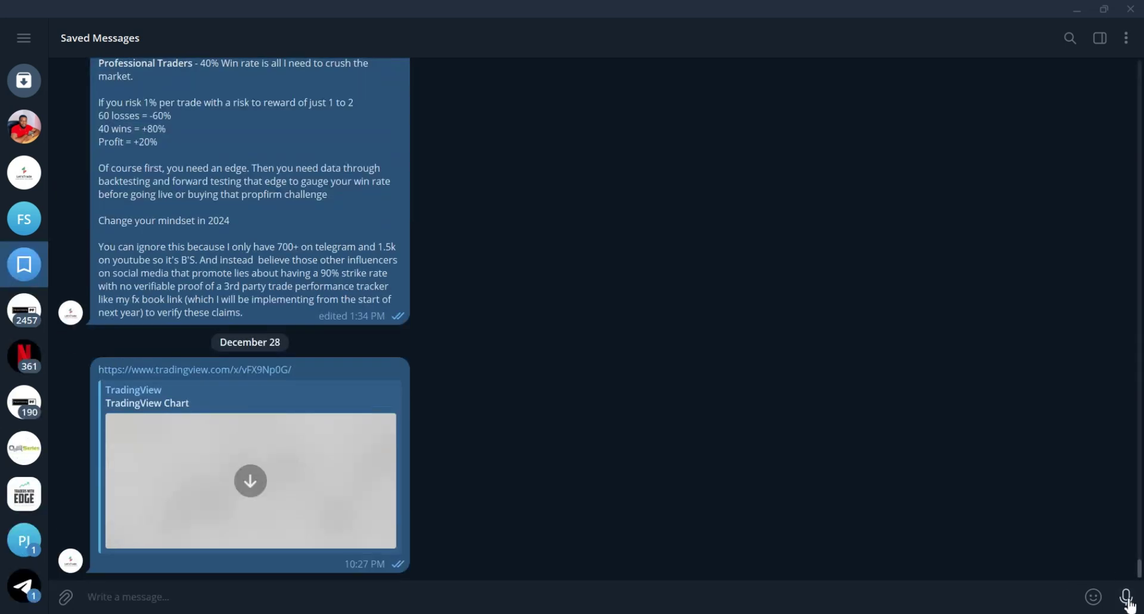
pyautogui.doubleClick(262, 489)
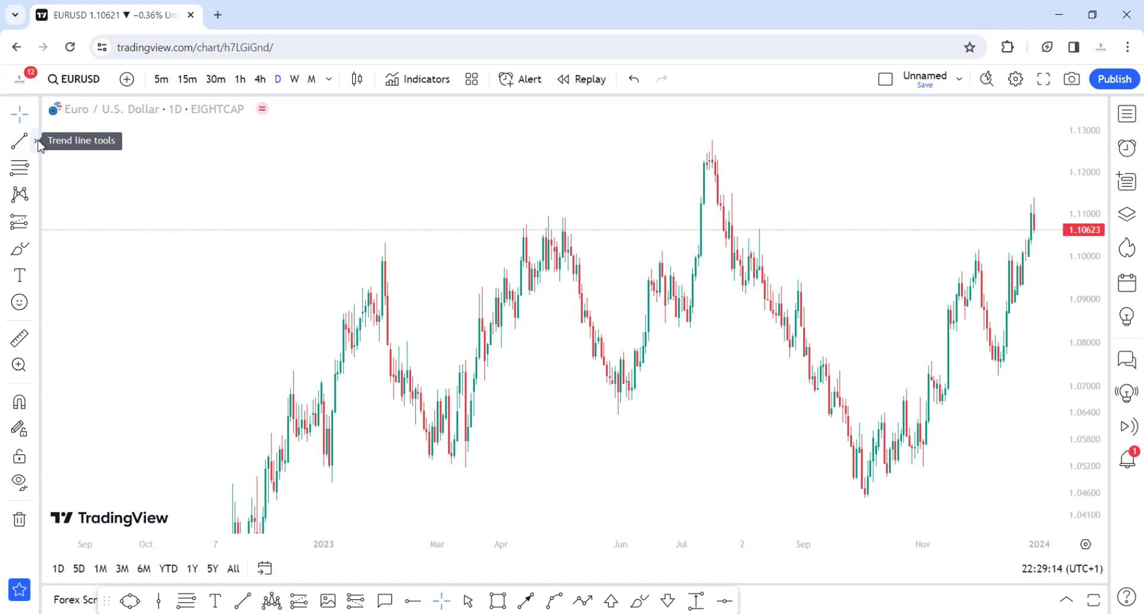
# Look over the line drawing tools and try moving the favorites toolbar onto the chart and back below it.
pyautogui.click(35, 141)
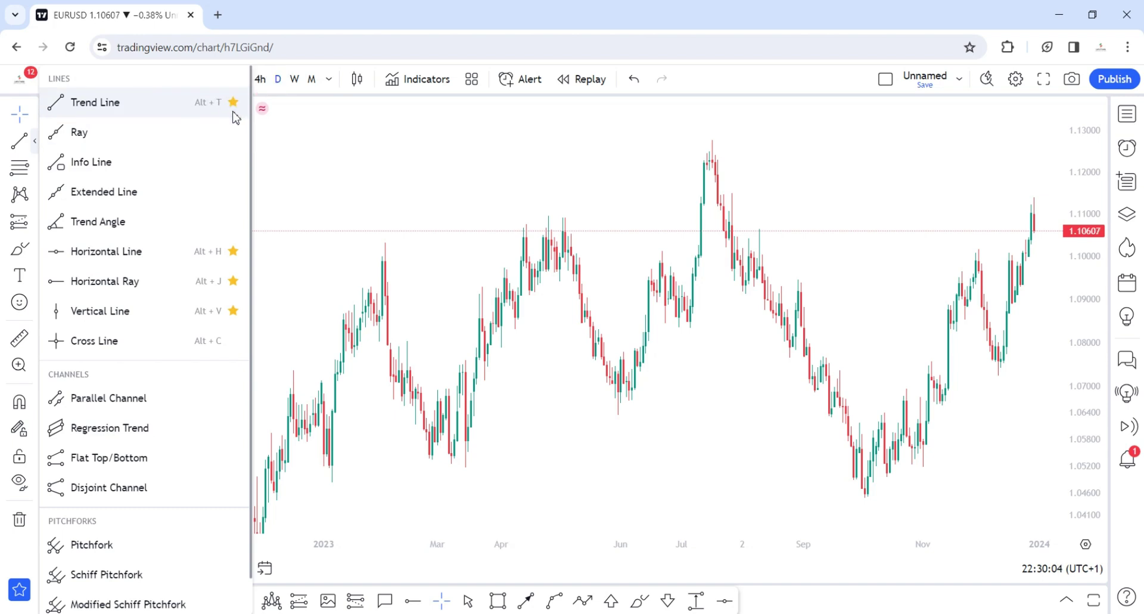
pyautogui.click(294, 149)
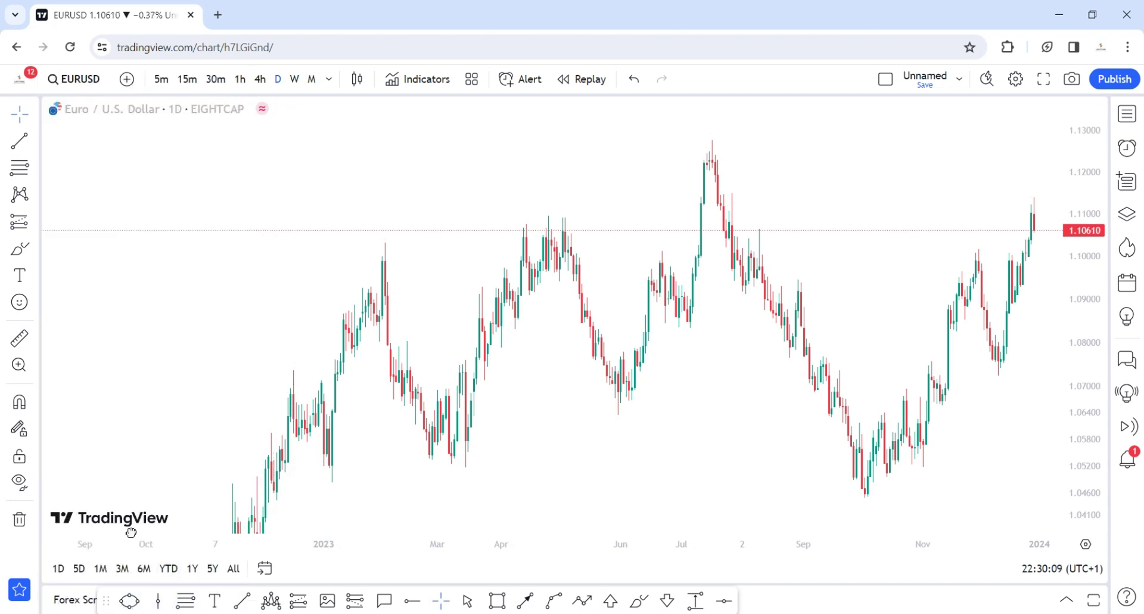
pyautogui.moveTo(107, 599)
pyautogui.mouseDown()
pyautogui.moveTo(208, 191)
pyautogui.moveTo(242, 223)
pyautogui.moveTo(236, 203)
pyautogui.mouseUp()
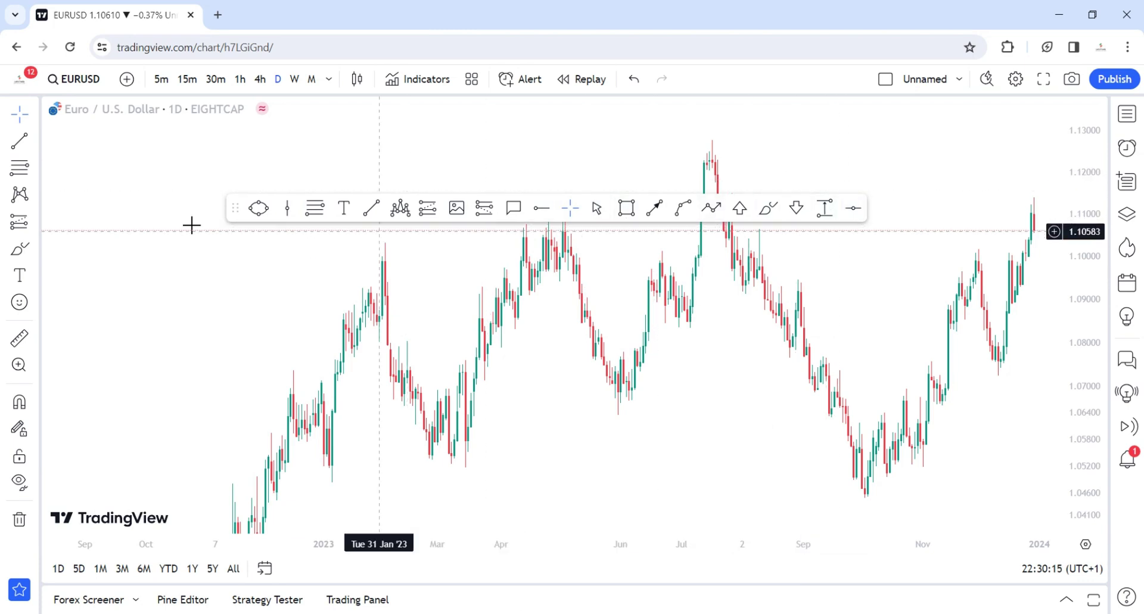
pyautogui.moveTo(242, 216)
pyautogui.mouseDown()
pyautogui.moveTo(230, 141)
pyautogui.moveTo(243, 76)
pyautogui.moveTo(230, 395)
pyautogui.moveTo(836, 223)
pyautogui.moveTo(465, 460)
pyautogui.moveTo(491, 577)
pyautogui.moveTo(435, 580)
pyautogui.mouseUp()
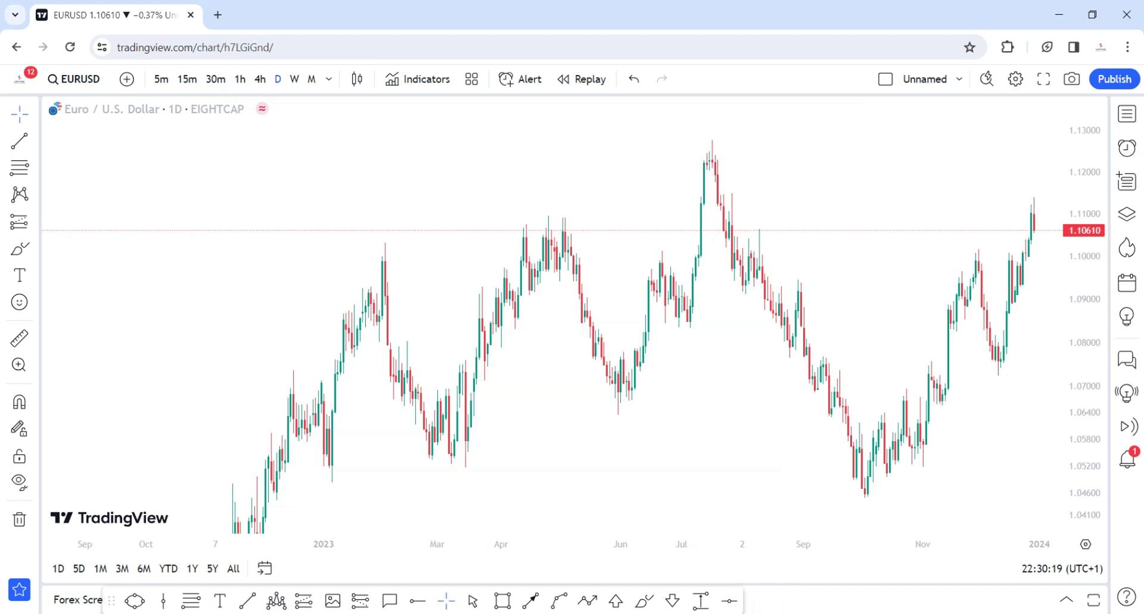
# Place a horizontal line at about 1.054, try moving it up to about 1.1065, and undo that move.
pyautogui.click(190, 599)
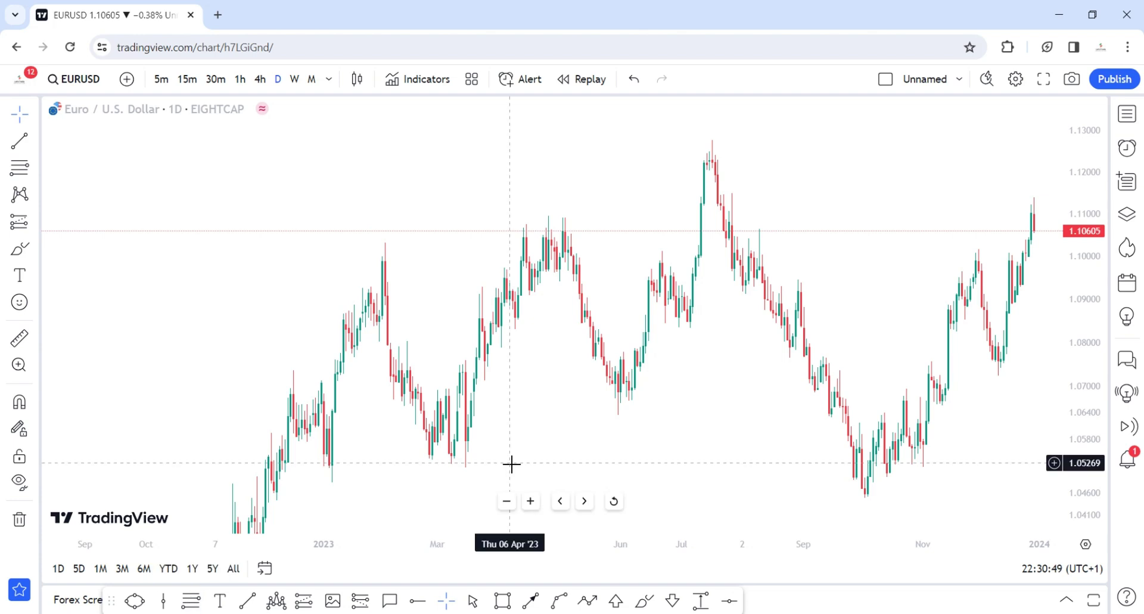
pyautogui.click(552, 380)
pyautogui.moveTo(519, 346)
pyautogui.mouseDown()
pyautogui.moveTo(513, 212)
pyautogui.moveTo(500, 469)
pyautogui.moveTo(526, 155)
pyautogui.moveTo(544, 328)
pyautogui.moveTo(526, 473)
pyautogui.moveTo(517, 448)
pyautogui.mouseUp()
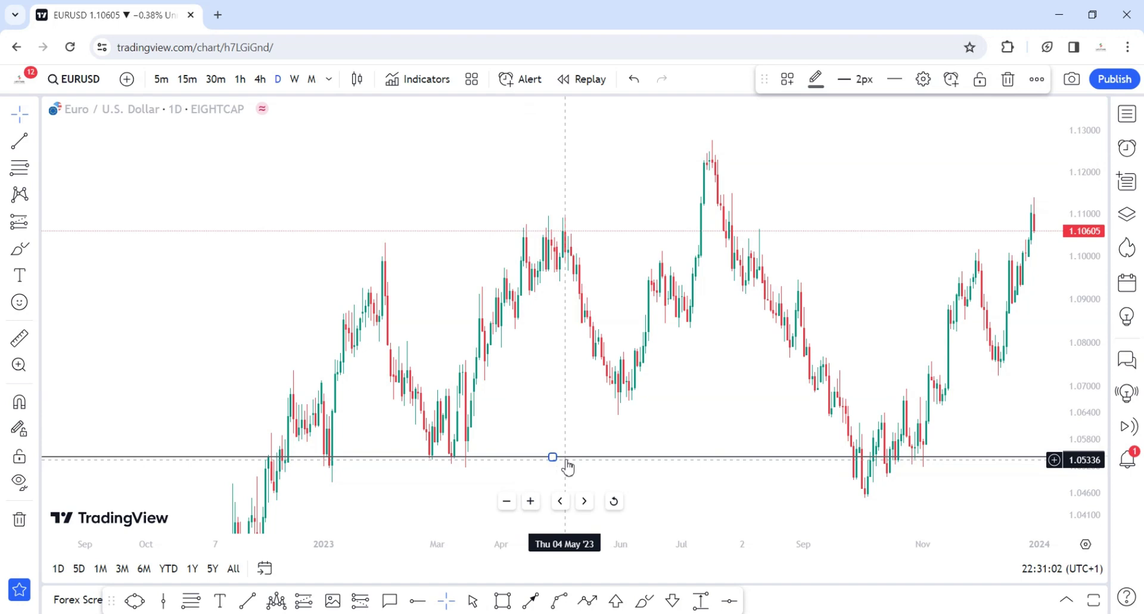
pyautogui.moveTo(571, 448)
pyautogui.mouseDown()
pyautogui.moveTo(584, 189)
pyautogui.moveTo(584, 258)
pyautogui.moveTo(598, 150)
pyautogui.moveTo(565, 411)
pyautogui.moveTo(552, 208)
pyautogui.moveTo(549, 229)
pyautogui.mouseUp()
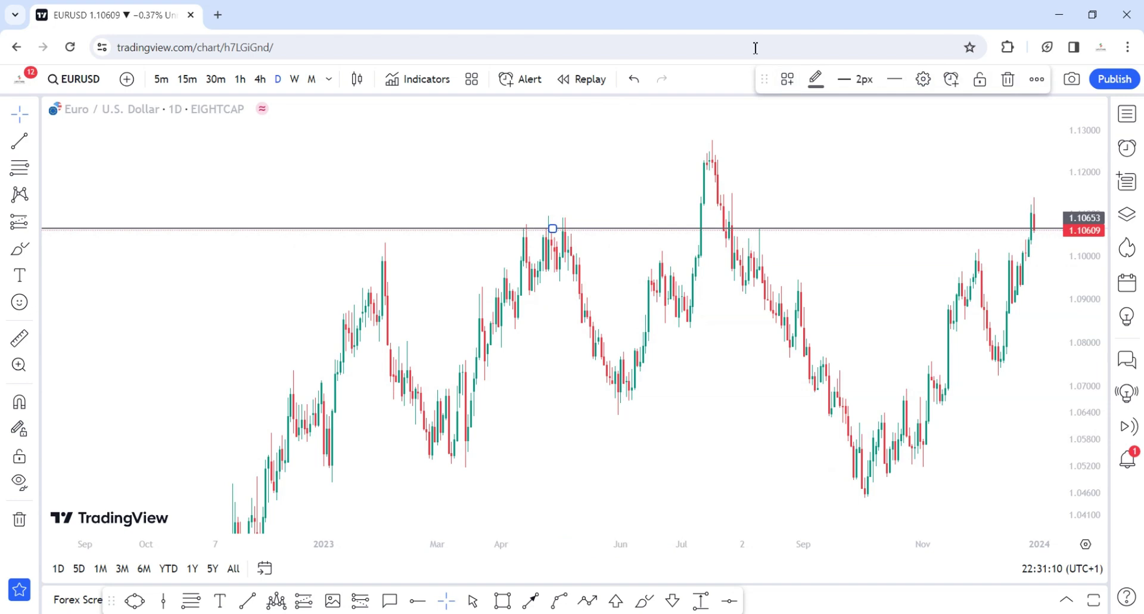
pyautogui.click(642, 85)
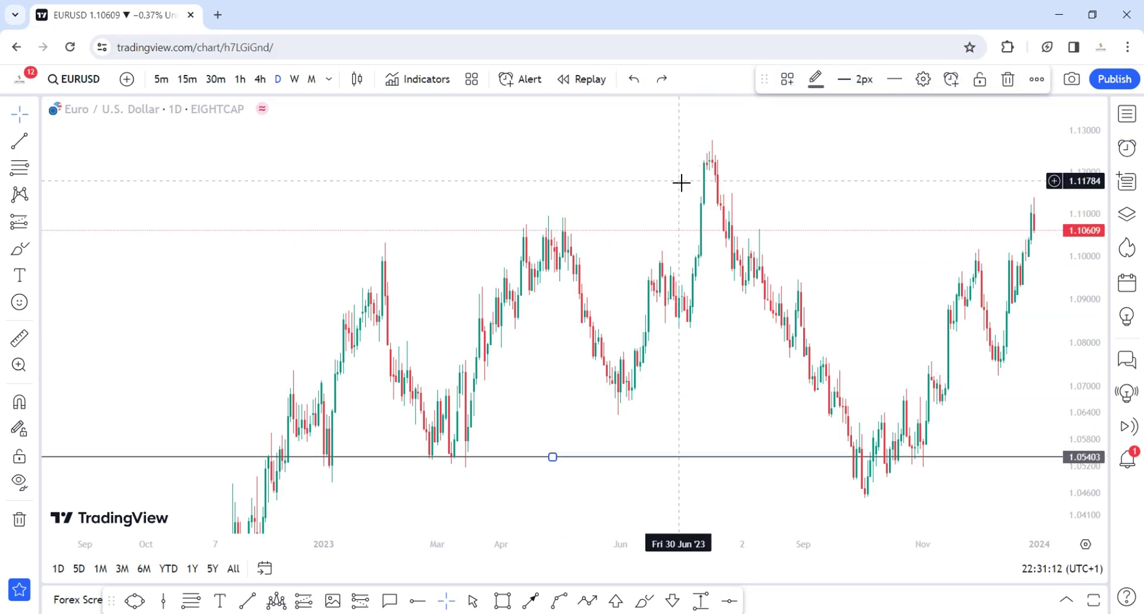
pyautogui.click(817, 565)
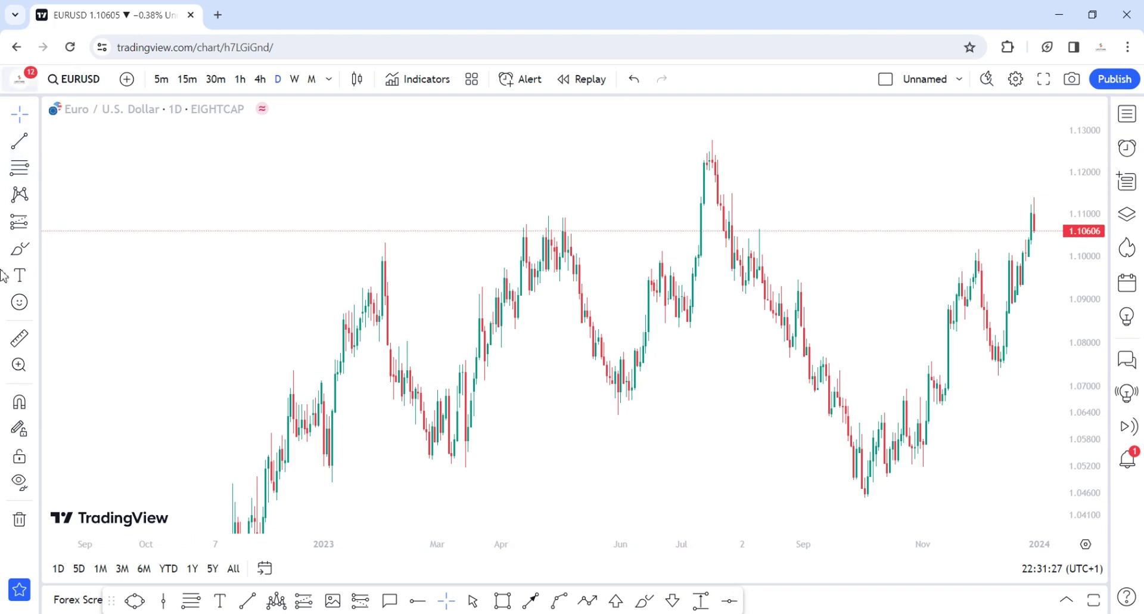
# Review the favorited line tools and shift the favorites toolbar slightly to the left below the chart.
pyautogui.click(35, 144)
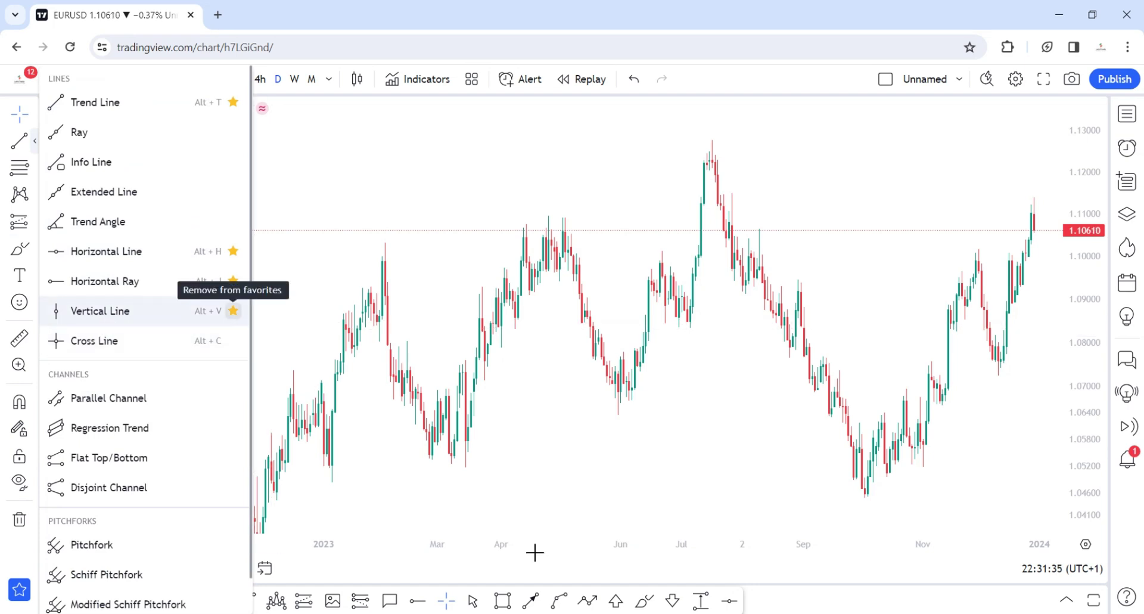
pyautogui.click(527, 503)
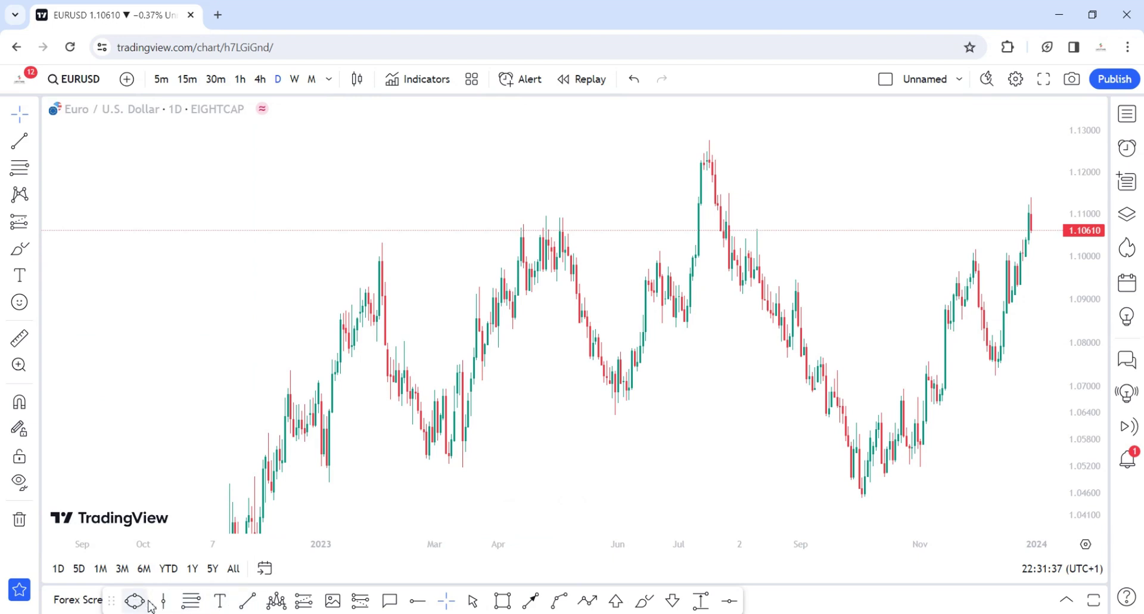
pyautogui.moveTo(112, 603)
pyautogui.mouseDown()
pyautogui.moveTo(89, 308)
pyautogui.moveTo(72, 600)
pyautogui.mouseUp()
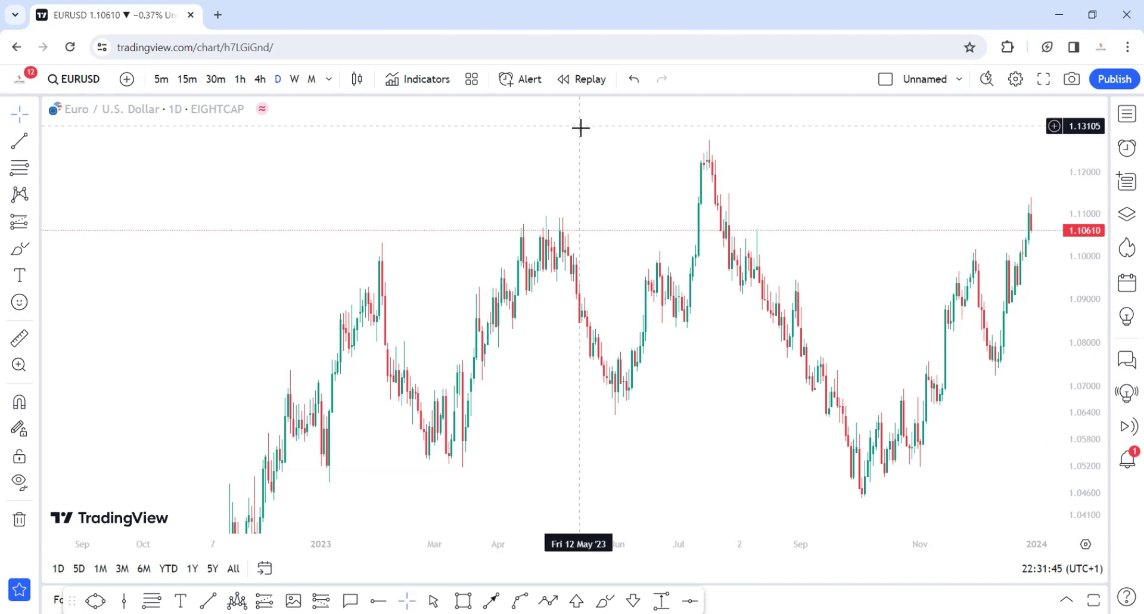
# Place a vertical line on the EURUSD chart at 12 May 2023.
pyautogui.hotkey('alt', 'v')
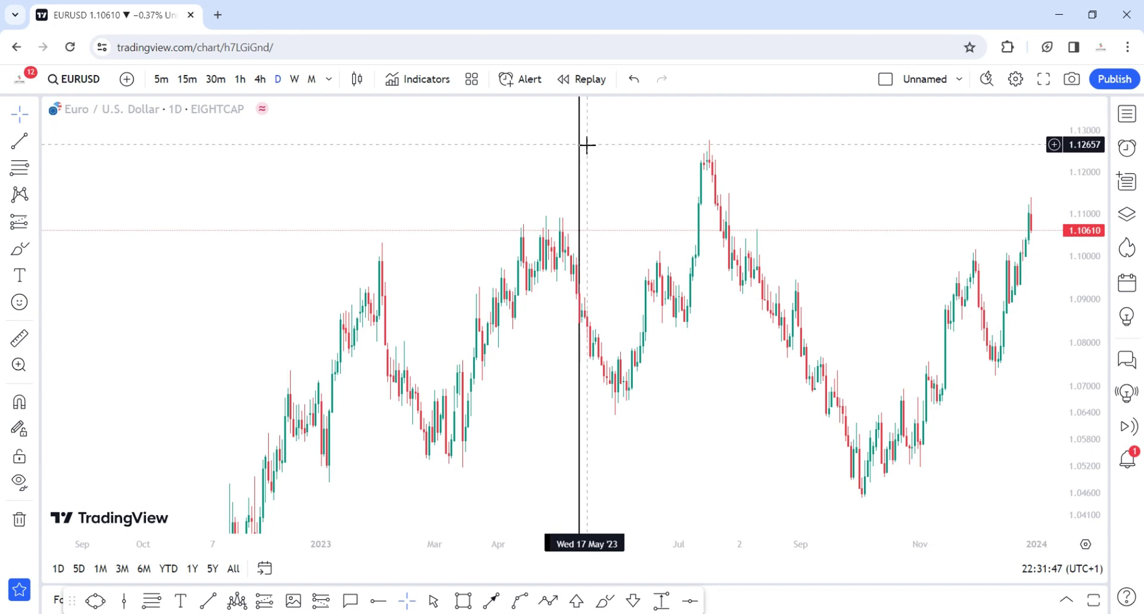
pyautogui.click(661, 210)
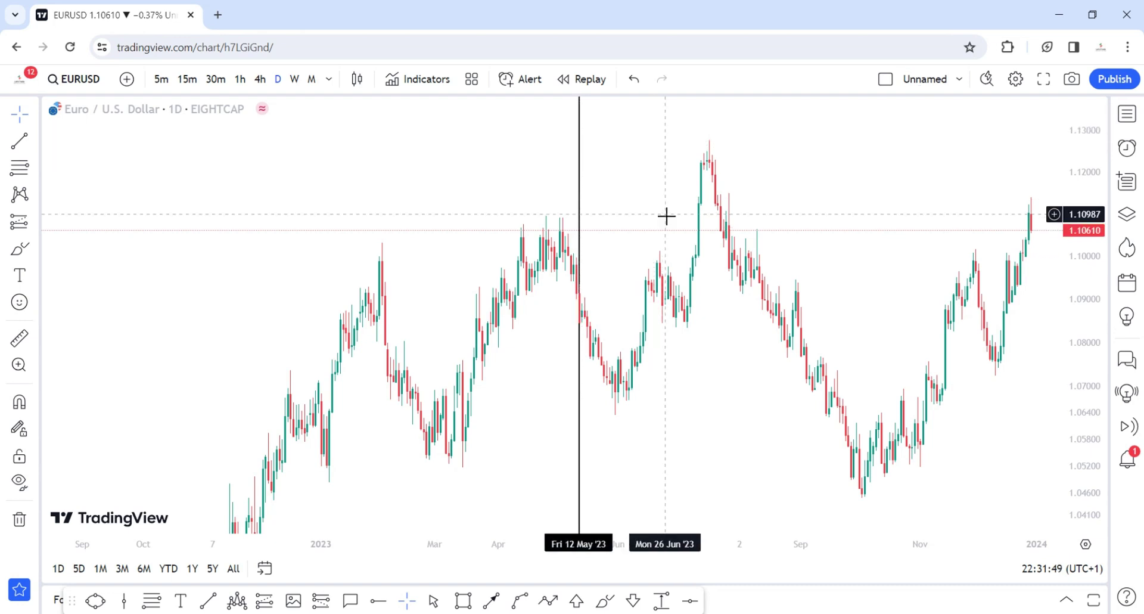
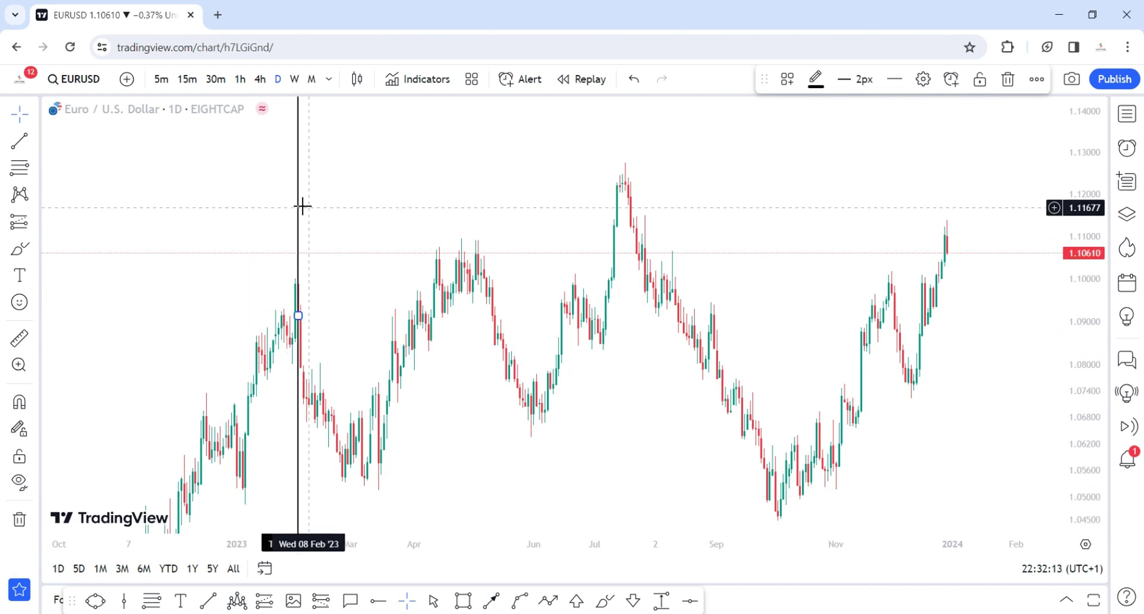
# Open the vertical line's settings and switch its visibility on day timeframes off and on again.
pyautogui.doubleClick(299, 161)
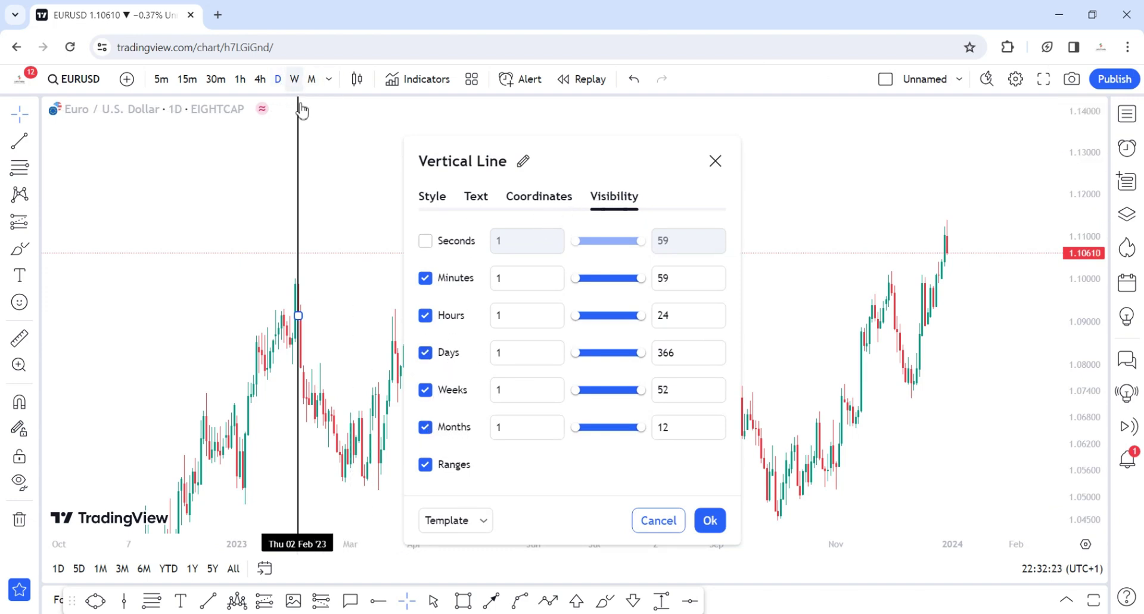
pyautogui.click(426, 352)
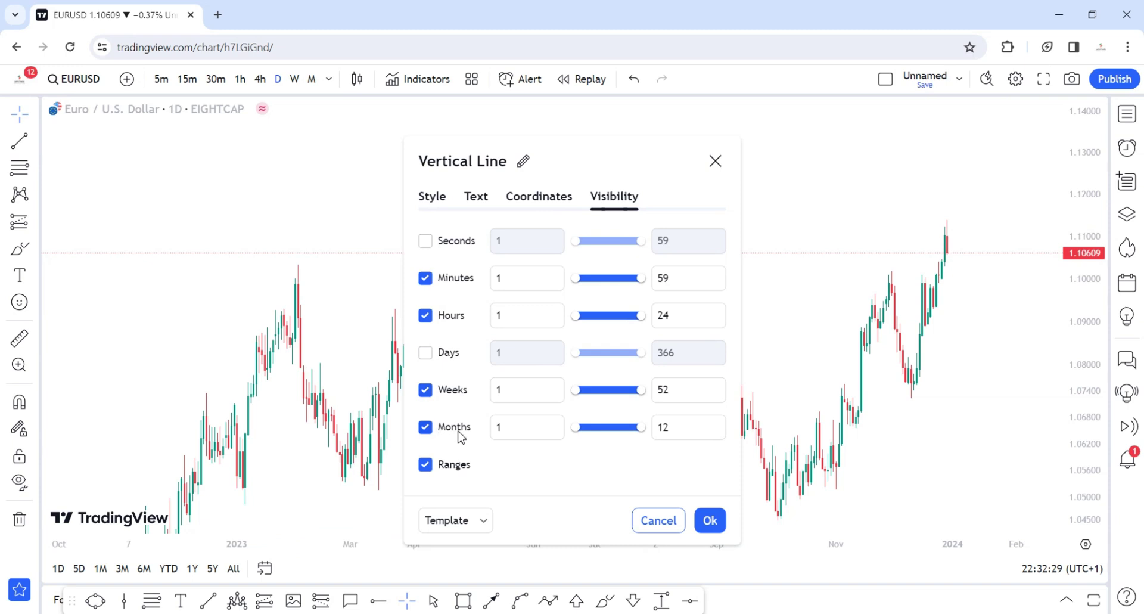
pyautogui.click(426, 356)
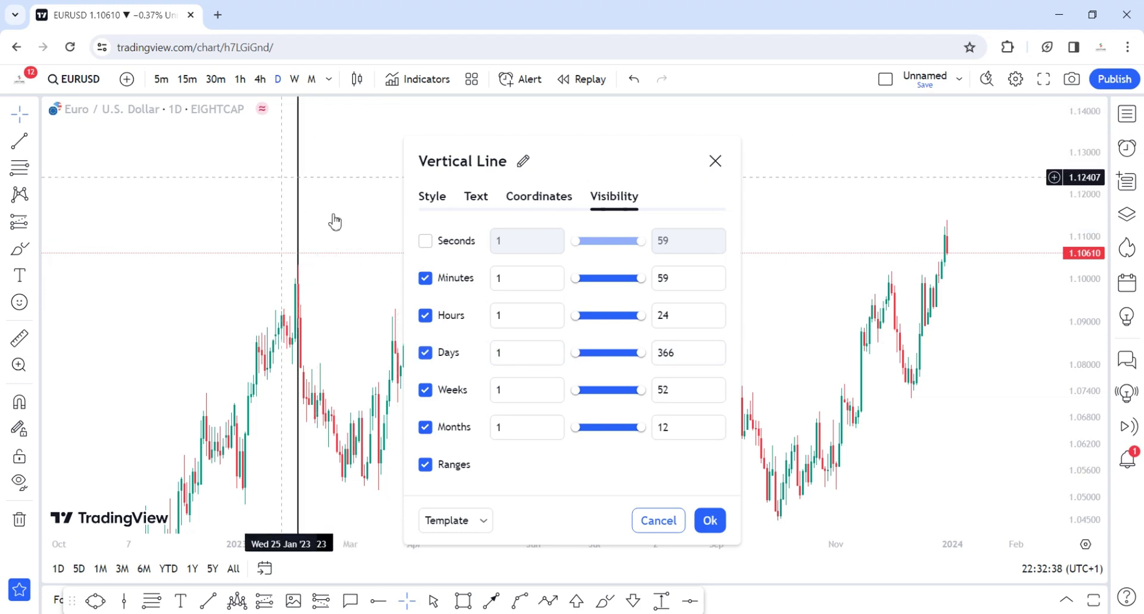
# Label the vertical line with the text "sa,mdbejbd sdbcdb" and set its vertical text alignment to Middle.
pyautogui.click(539, 196)
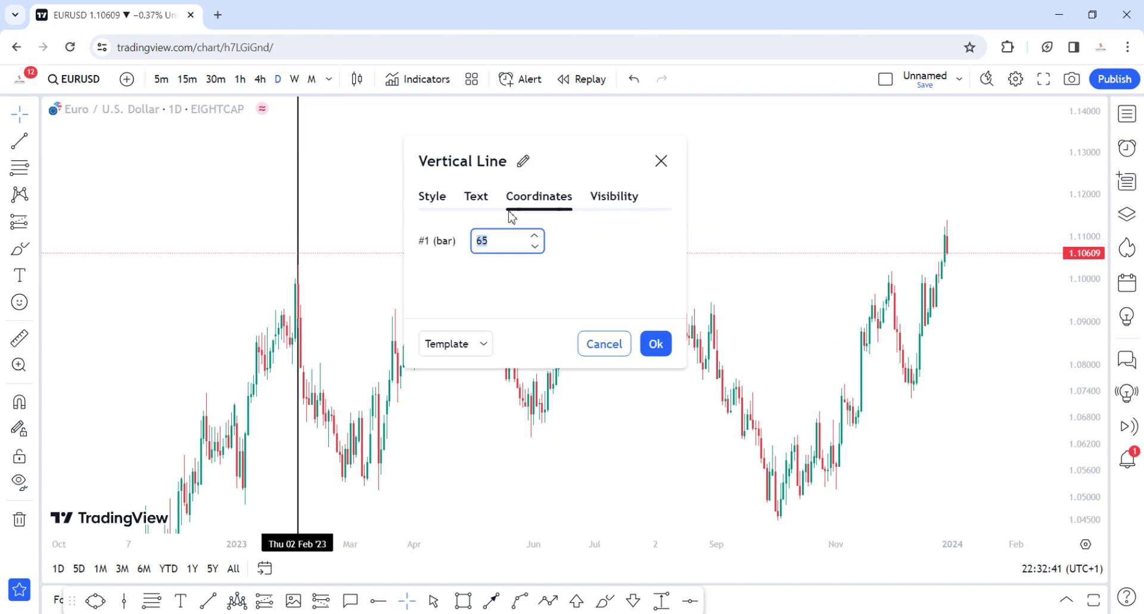
pyautogui.click(477, 199)
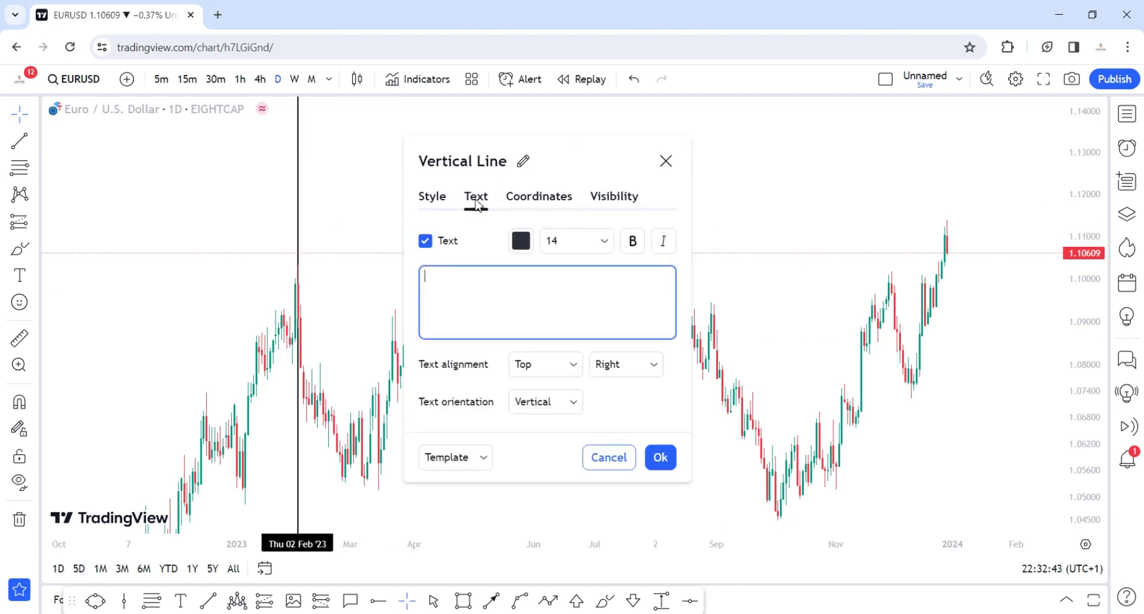
pyautogui.click(540, 199)
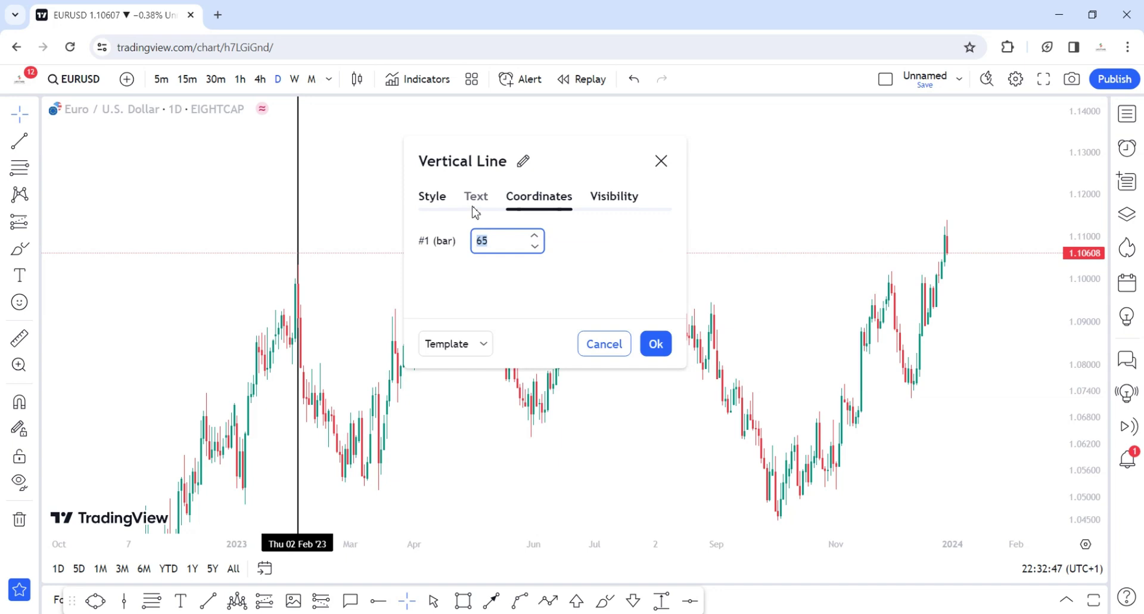
pyautogui.click(479, 201)
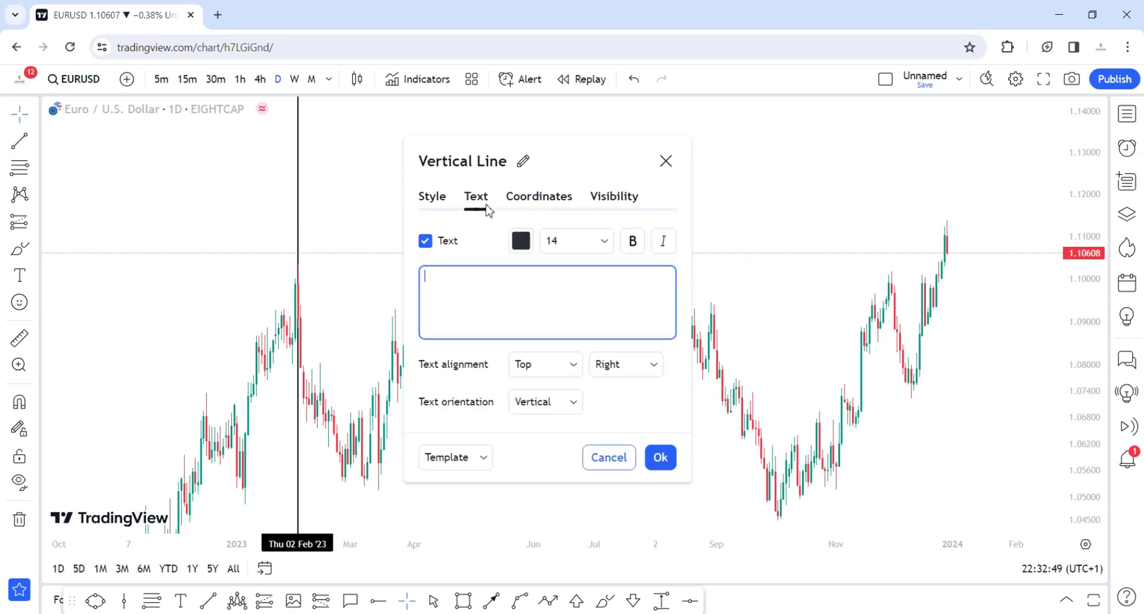
pyautogui.write('sa,mdbejbd sdbcdb')
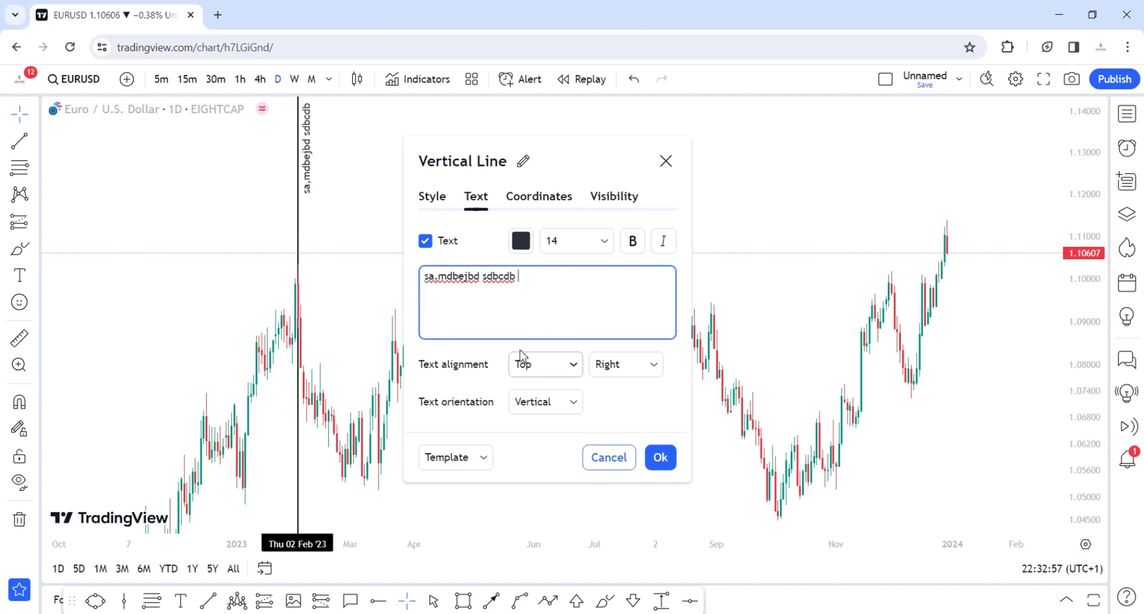
pyautogui.click(557, 379)
pyautogui.click(555, 418)
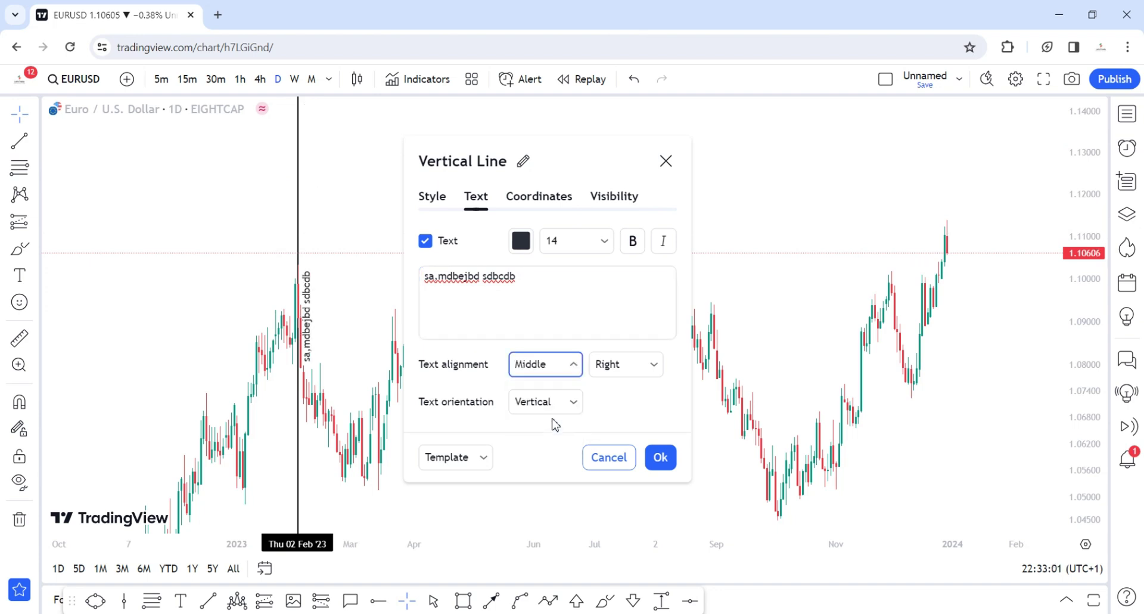
# Set the vertical line's text alignment to Bottom and Left, trying Center on the way, and close its settings.
pyautogui.click(542, 369)
pyautogui.click(556, 441)
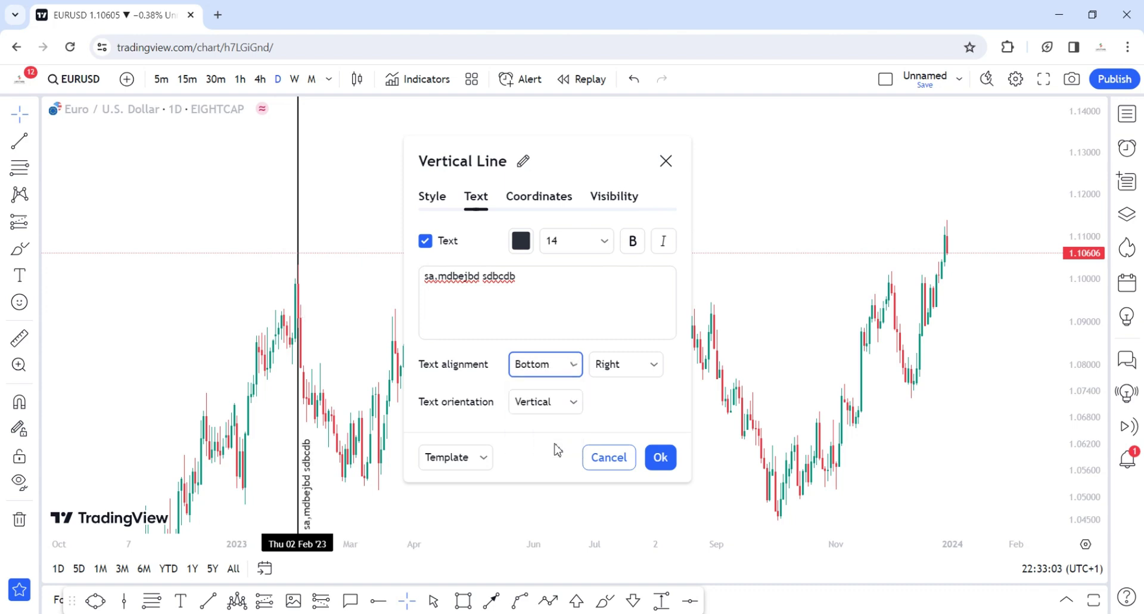
pyautogui.click(613, 370)
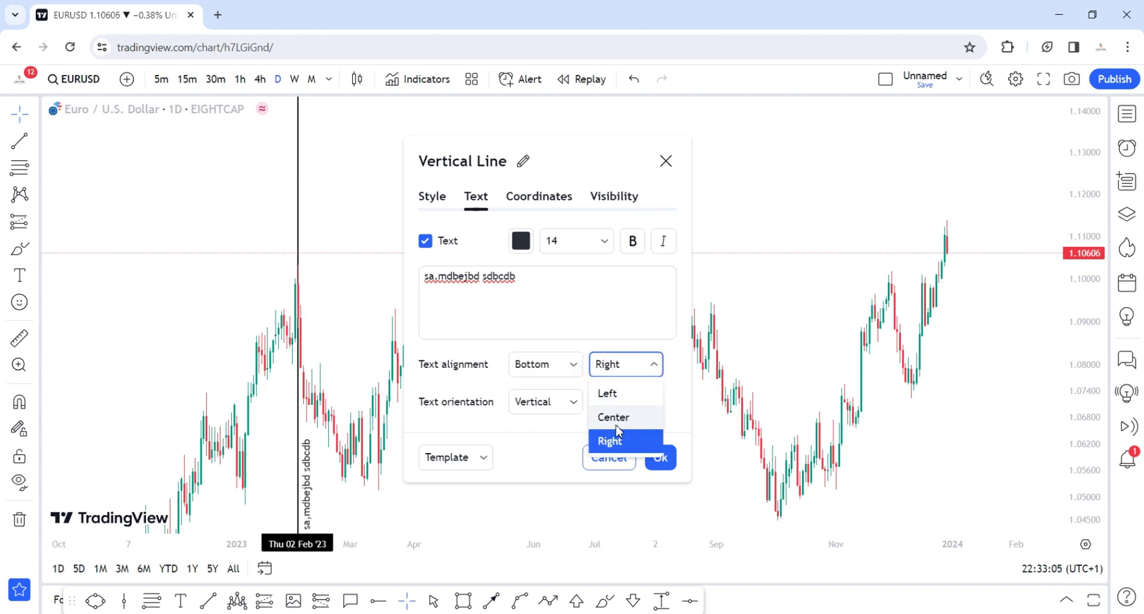
pyautogui.click(616, 424)
pyautogui.click(603, 371)
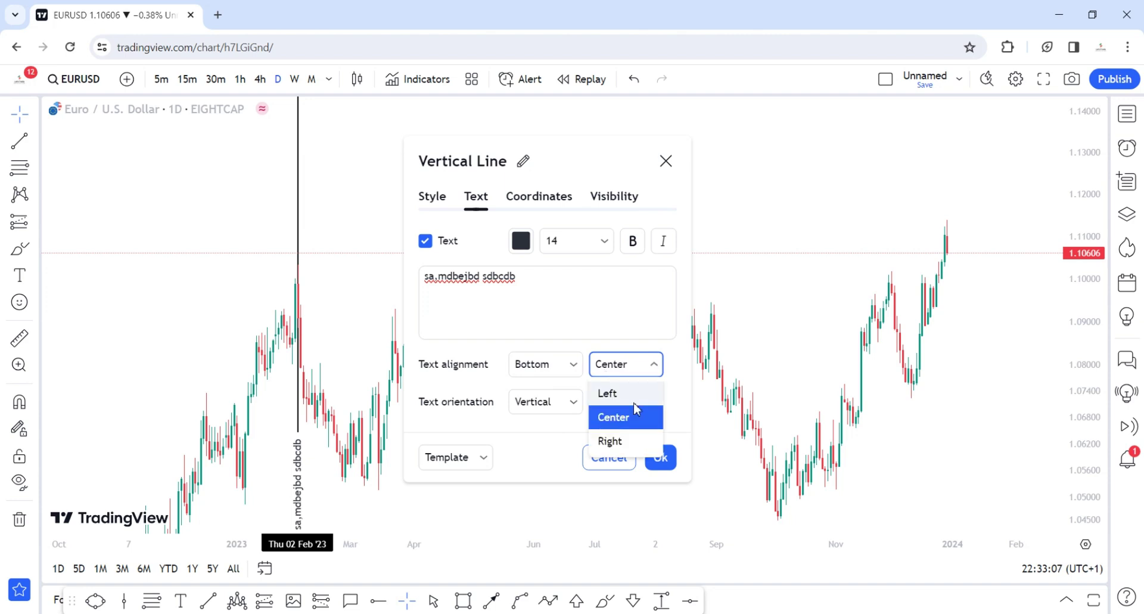
pyautogui.click(620, 394)
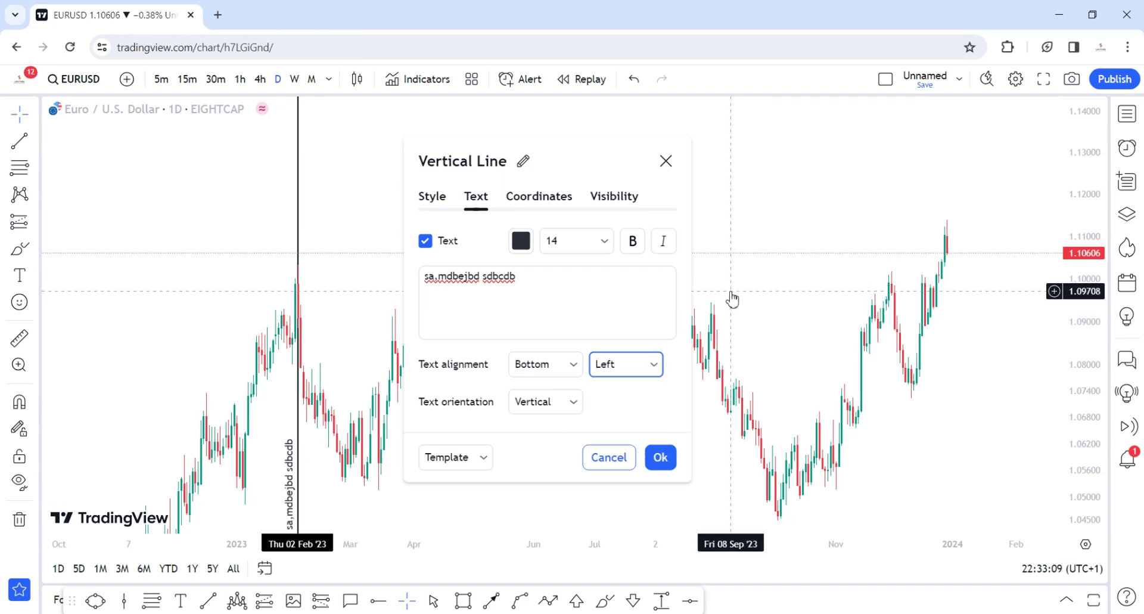
pyautogui.click(798, 309)
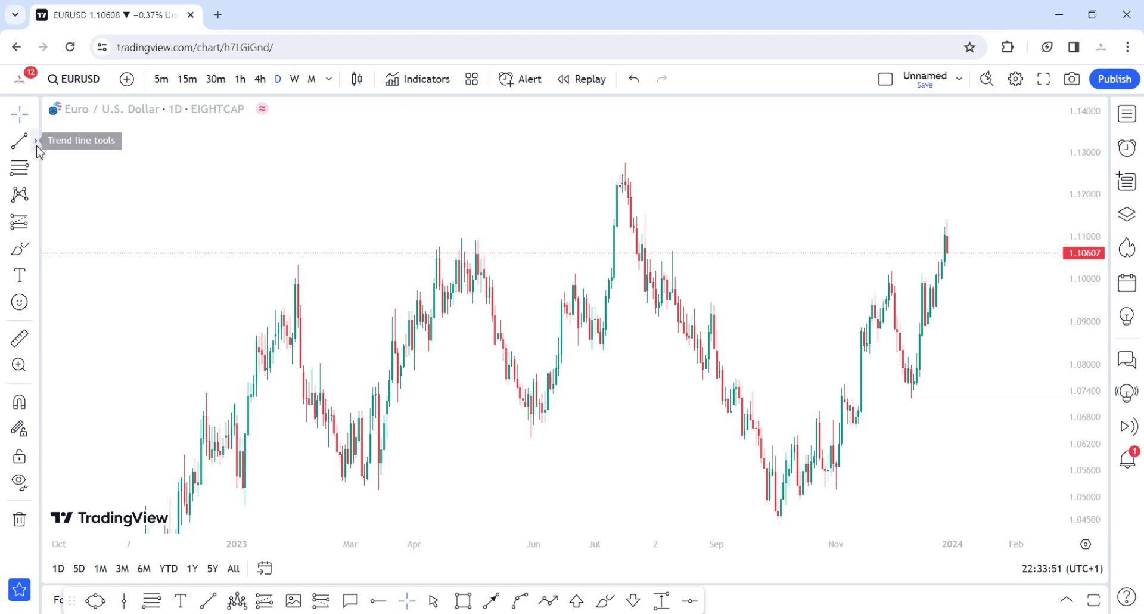
# Review the trend line tools and their shortcuts, and shift the favorites toolbar slightly to the right below the chart.
pyautogui.click(36, 147)
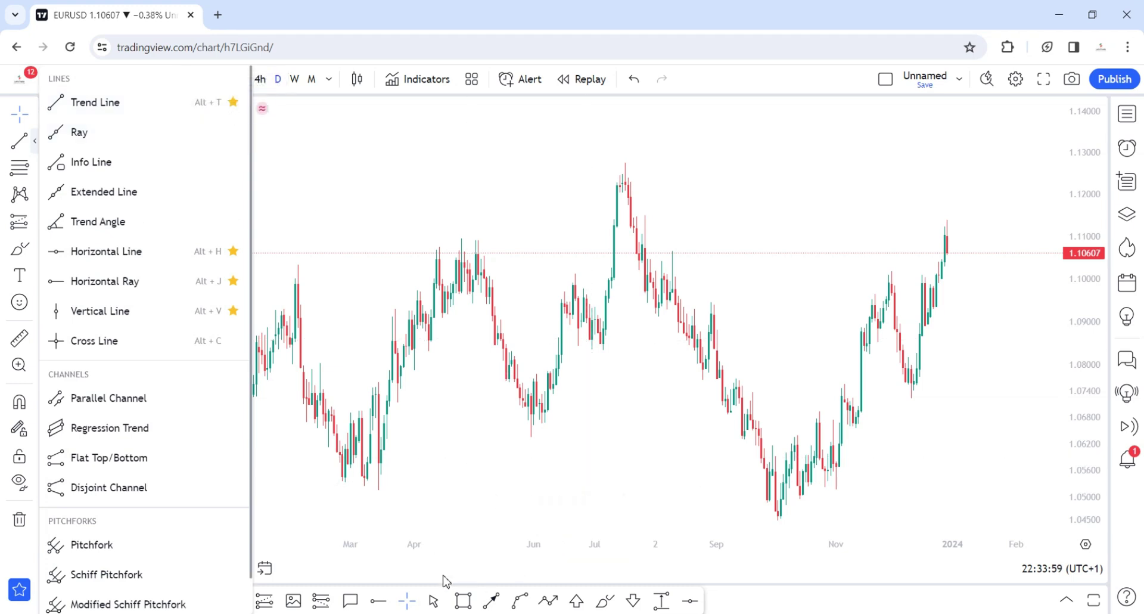
pyautogui.click(454, 500)
pyautogui.moveTo(88, 596)
pyautogui.mouseDown()
pyautogui.moveTo(227, 72)
pyautogui.moveTo(254, 170)
pyautogui.moveTo(259, 259)
pyautogui.moveTo(163, 555)
pyautogui.moveTo(106, 600)
pyautogui.mouseUp()
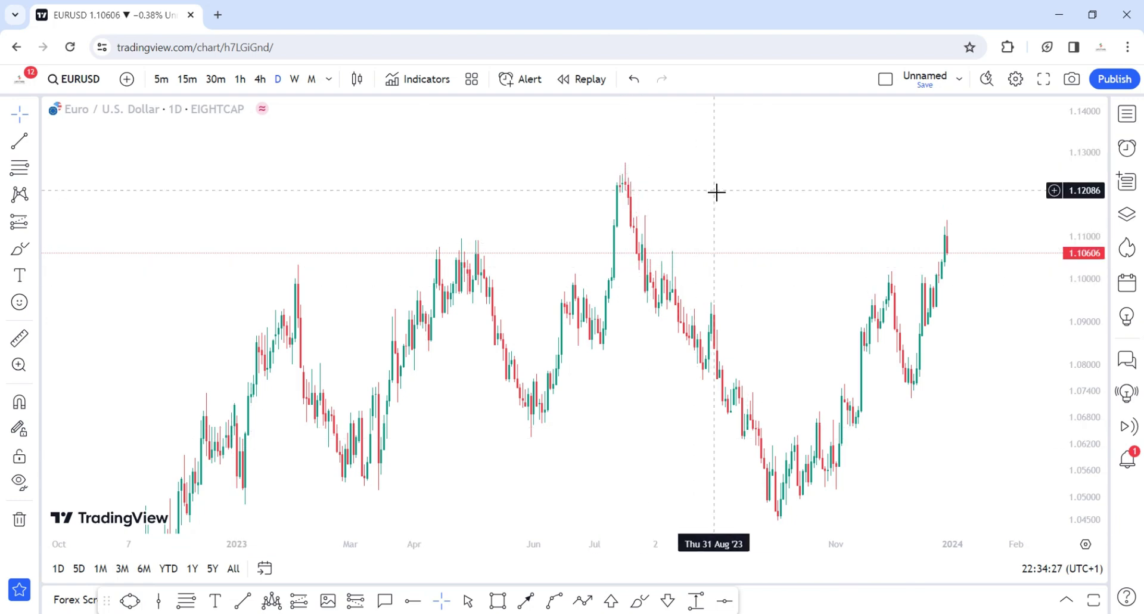
# Draw a trend line from about 1.12711 on 18 July 2023 to about 1.04935 on 1 November 2023 and open its settings.
pyautogui.hotkey('alt', 't')
pyautogui.click(625, 165)
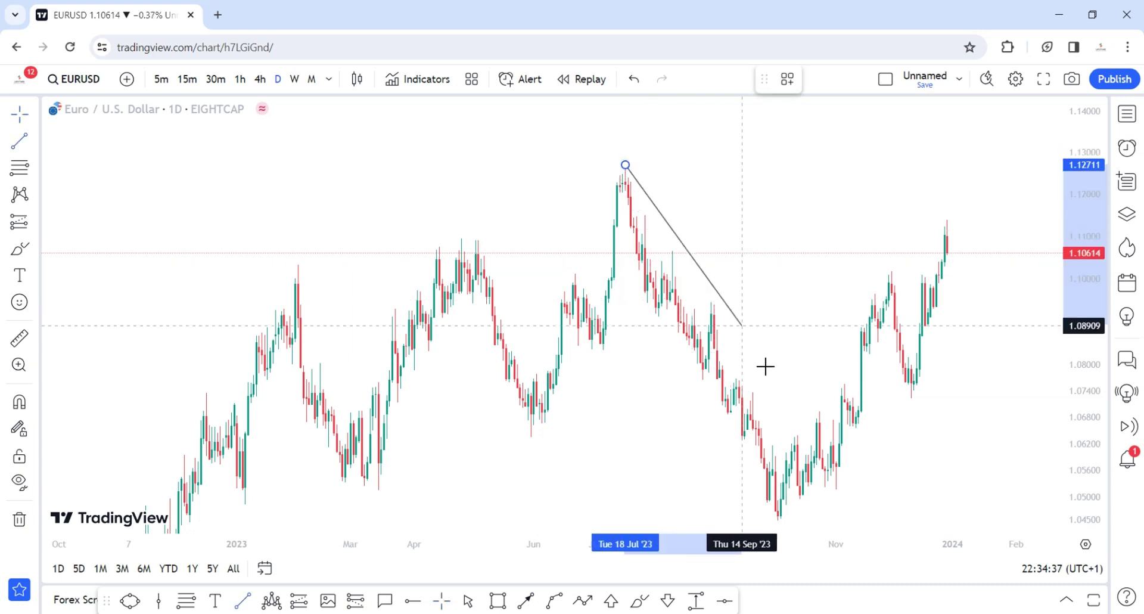
pyautogui.doubleClick(837, 501)
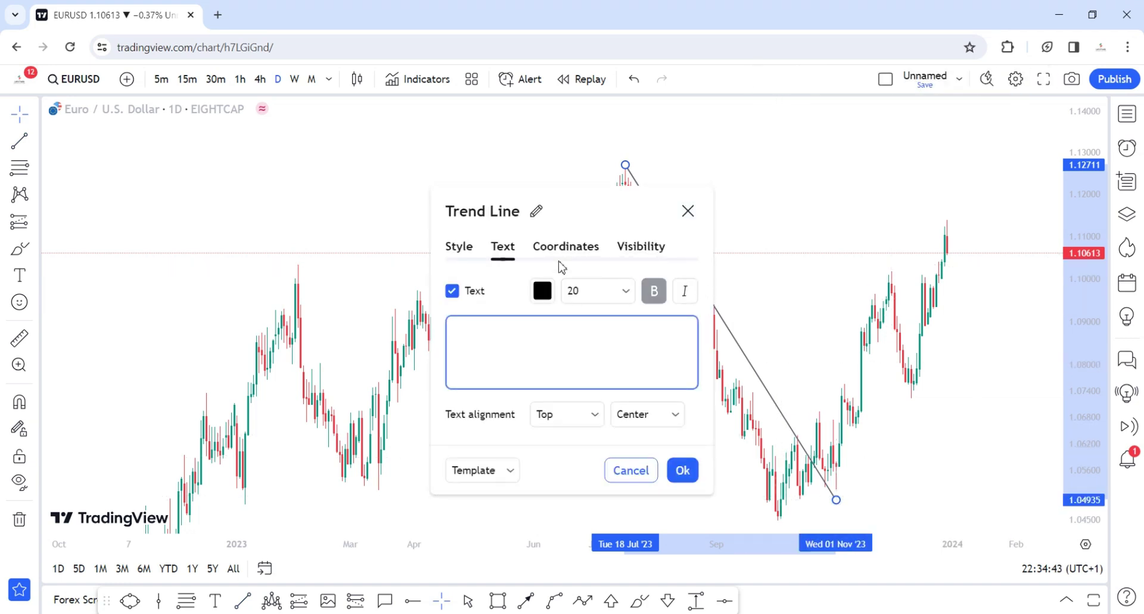
# Move the trend line's settings dialog off the line and switch its visibility on day timeframes off and on again.
pyautogui.click(639, 253)
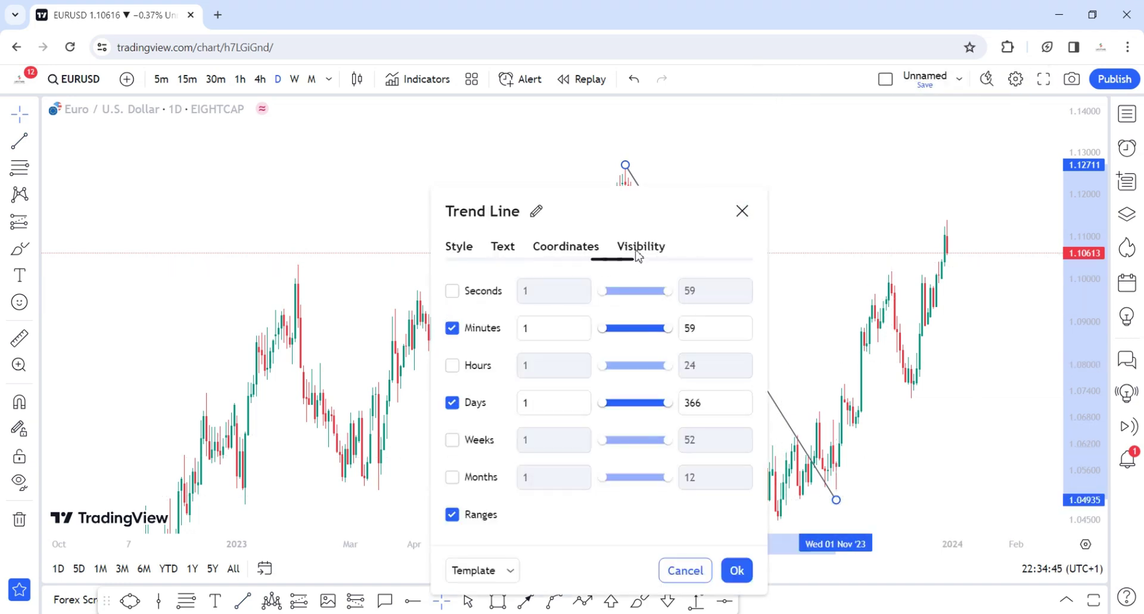
pyautogui.moveTo(619, 215); pyautogui.dragTo(368, 162)
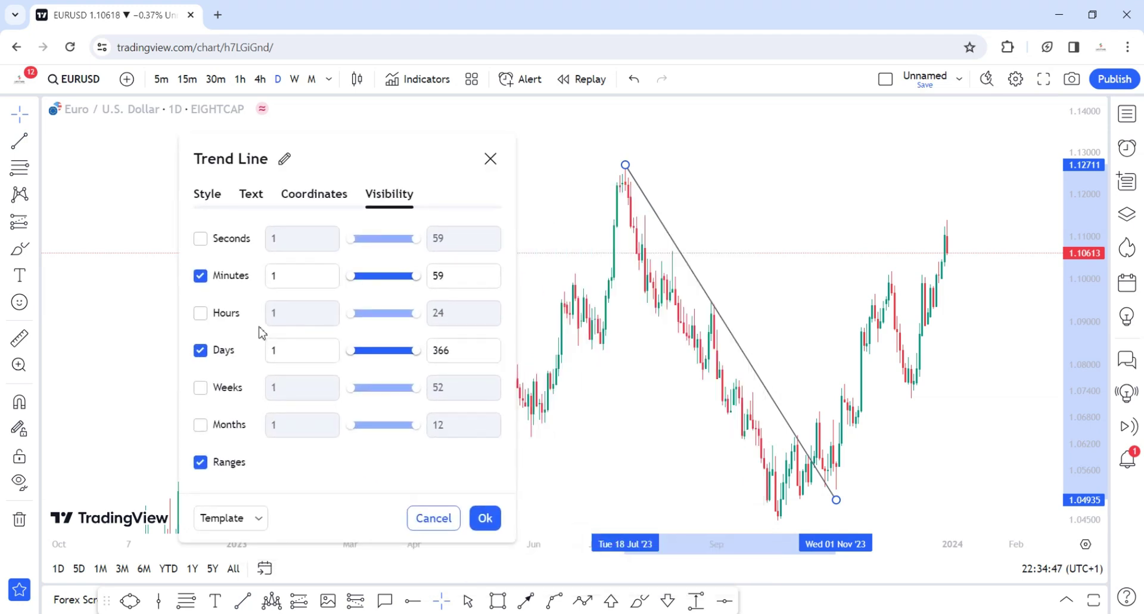
pyautogui.click(201, 351)
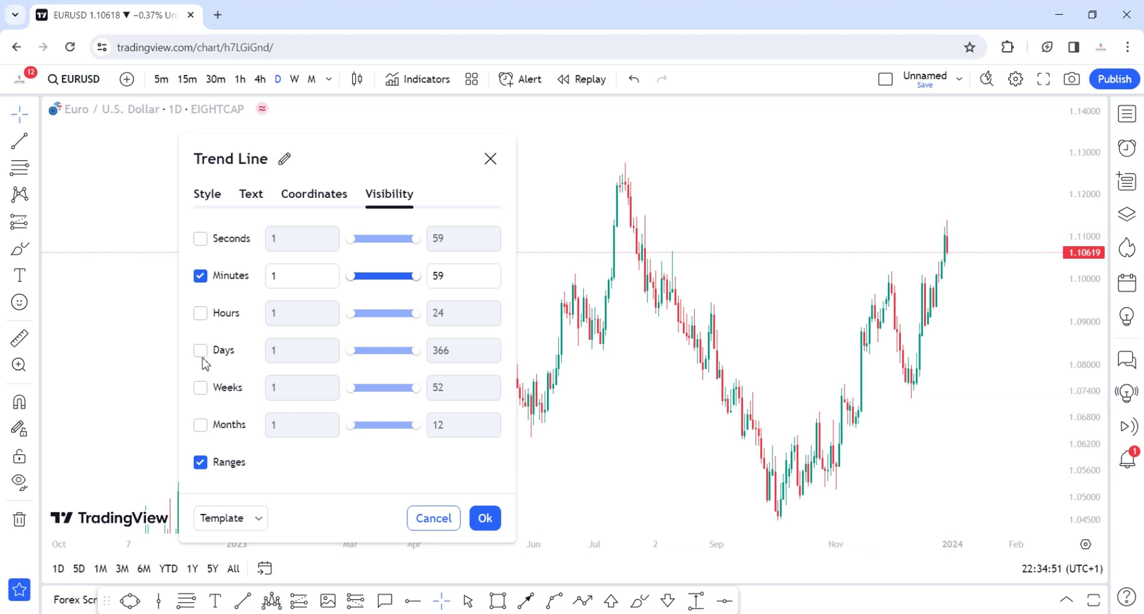
pyautogui.click(201, 351)
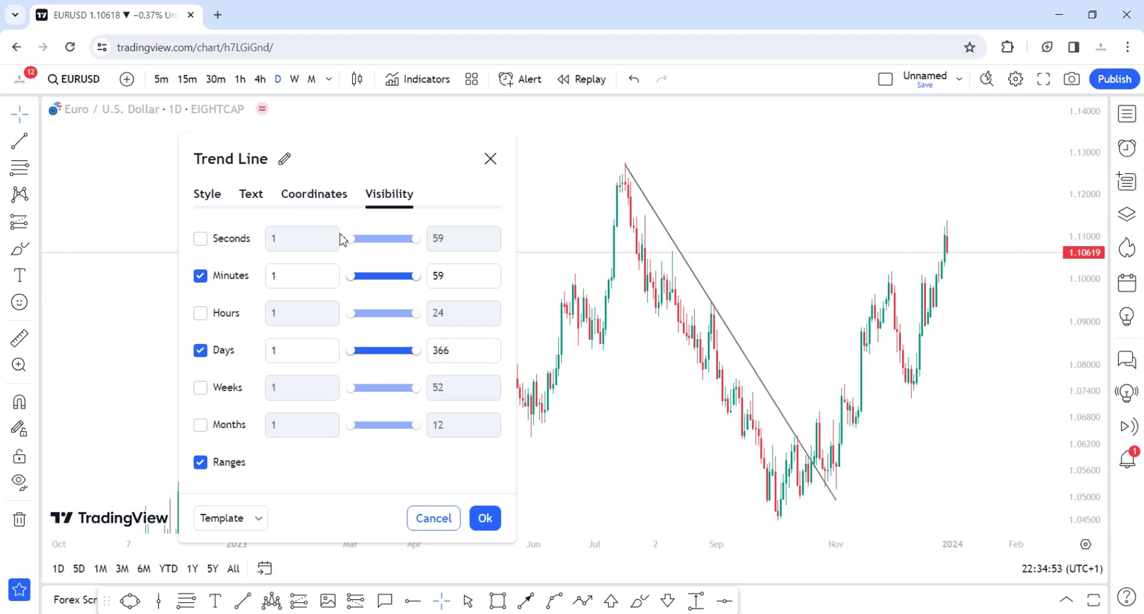
# Label the trend line with the text "ddsnvdn" and look through its coordinates, style, color and thickness options.
pyautogui.click(311, 197)
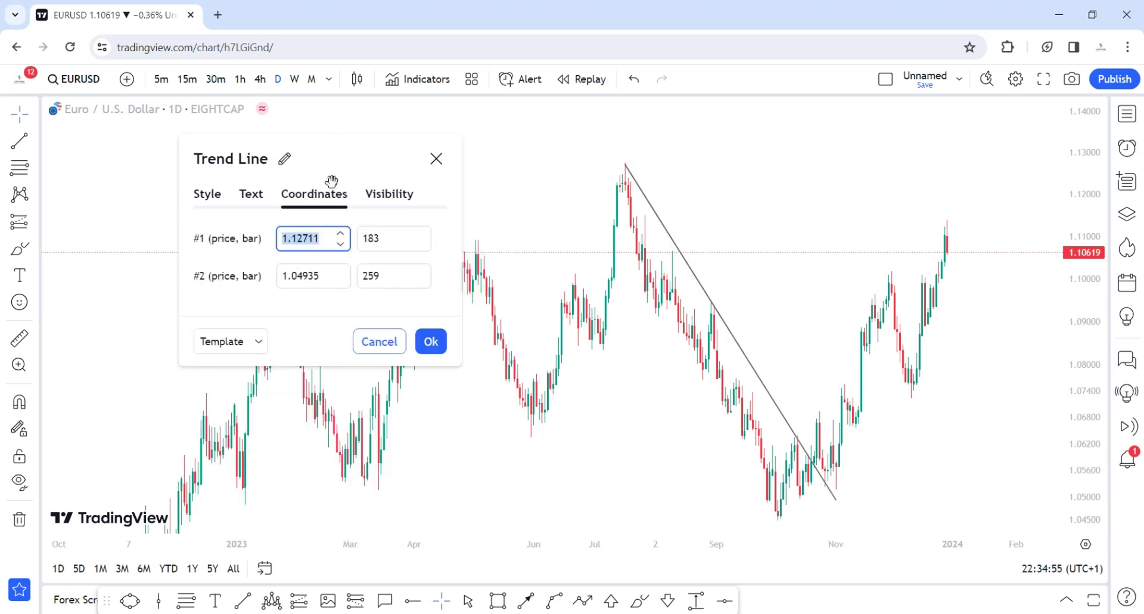
pyautogui.click(251, 196)
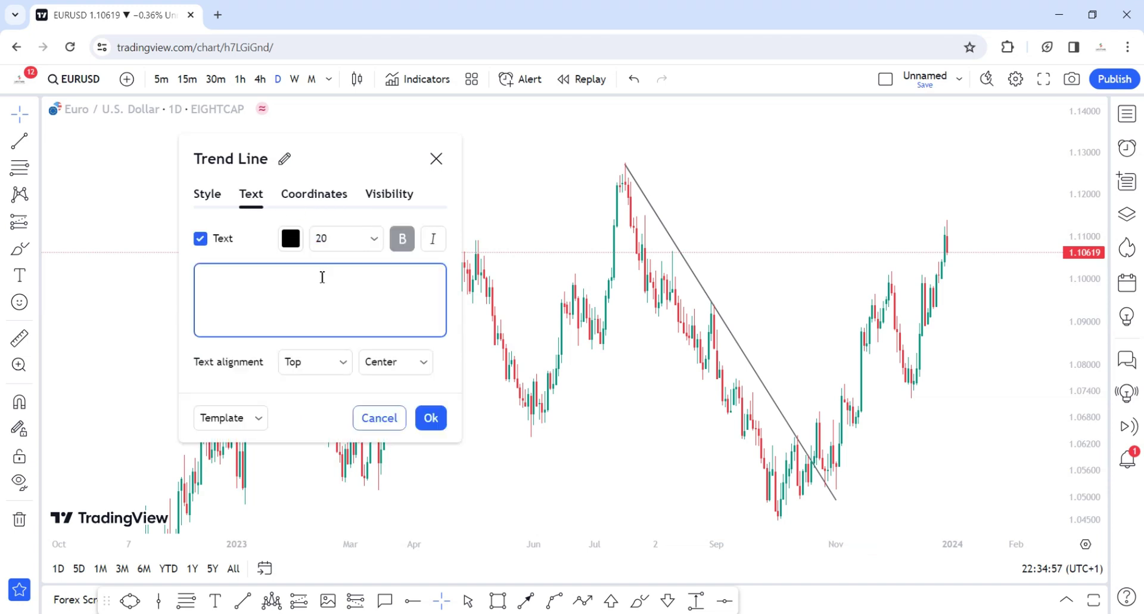
pyautogui.write('ddsnvdn')
pyautogui.click(205, 195)
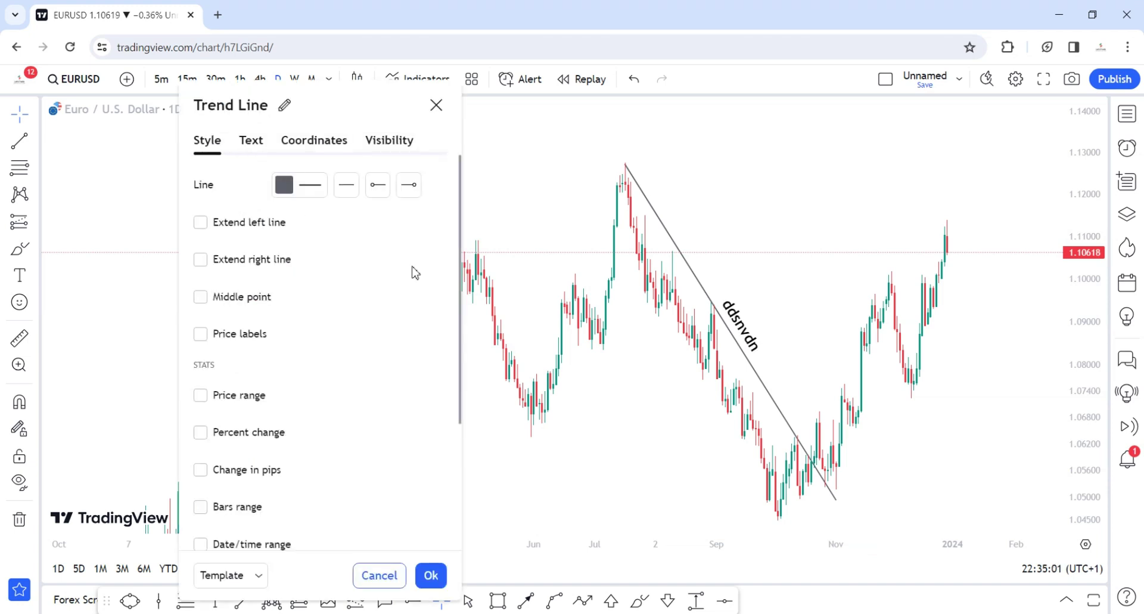
pyautogui.click(310, 194)
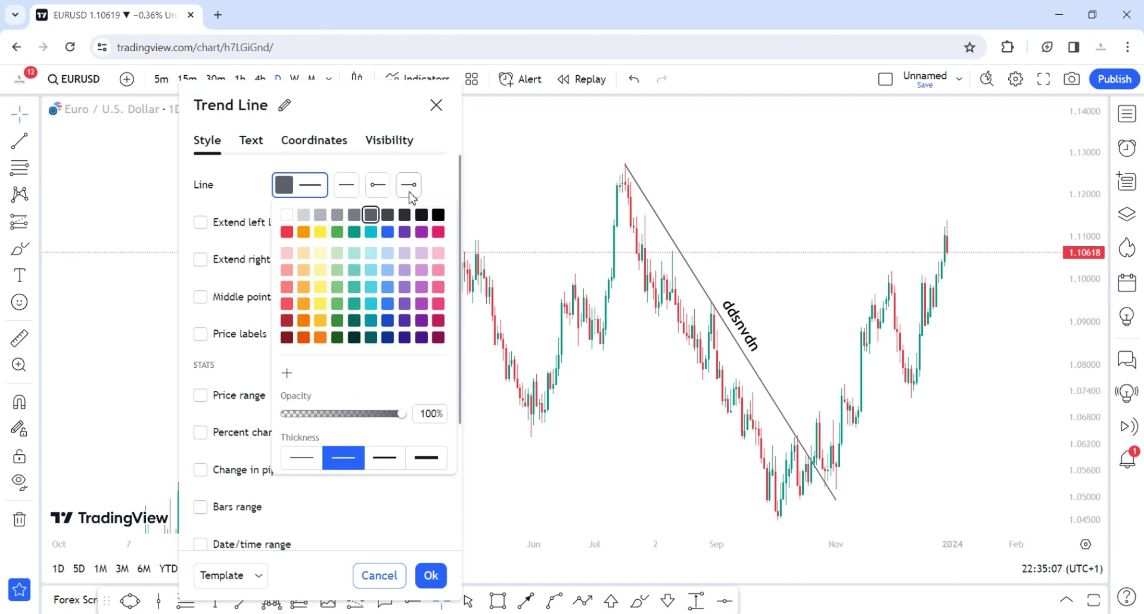
pyautogui.click(754, 226)
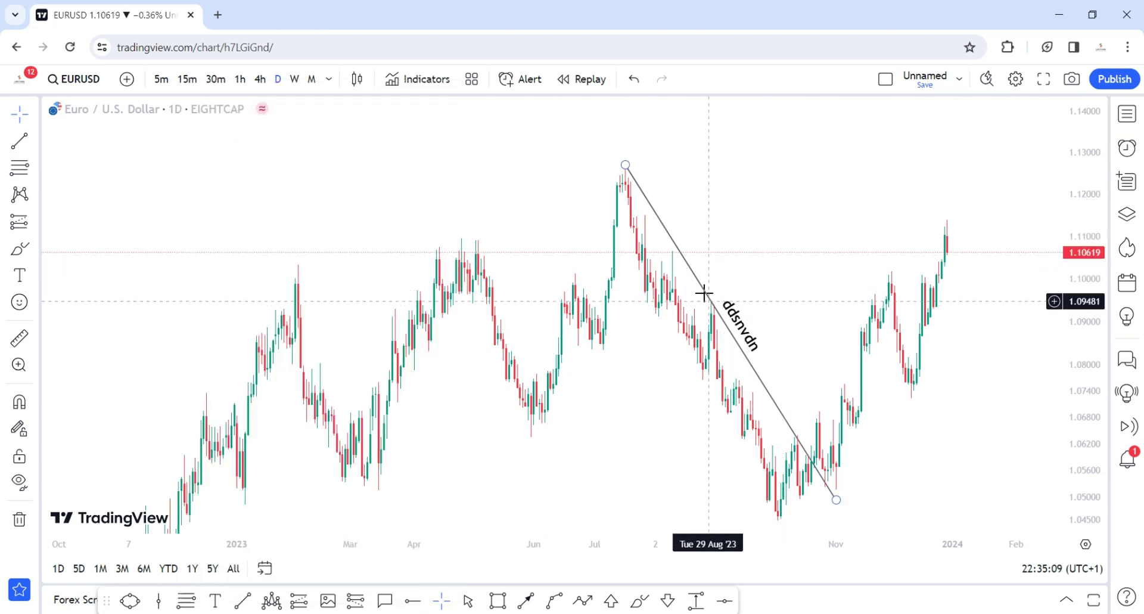
# Delete the trend line from the chart and review the list of Fibonacci tools and the Fib Retracement shortcut.
pyautogui.click(694, 276)
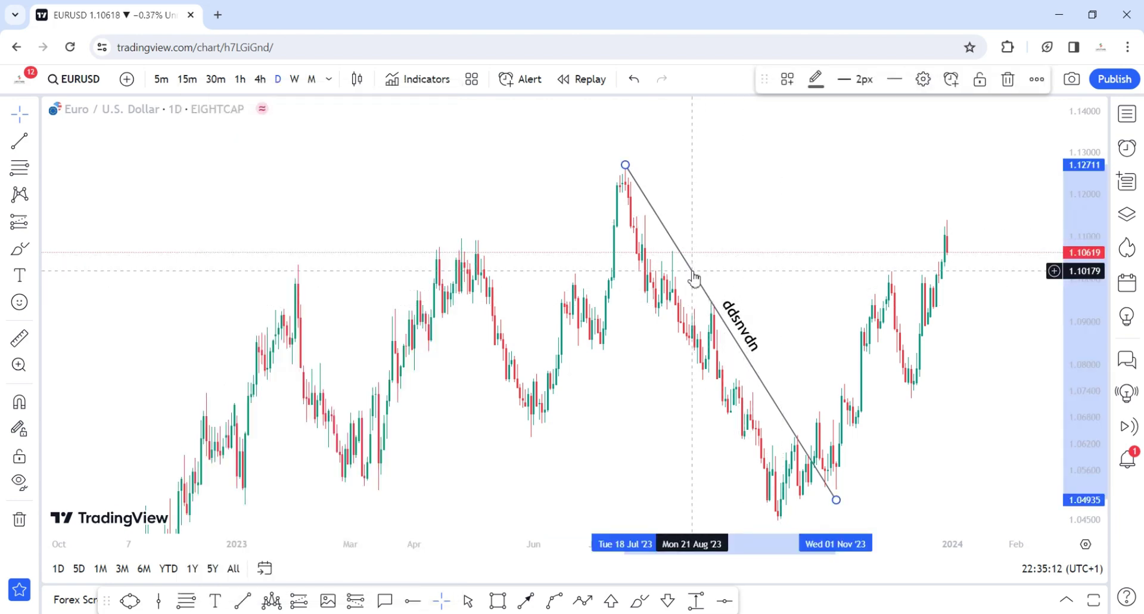
pyautogui.press('Delete')
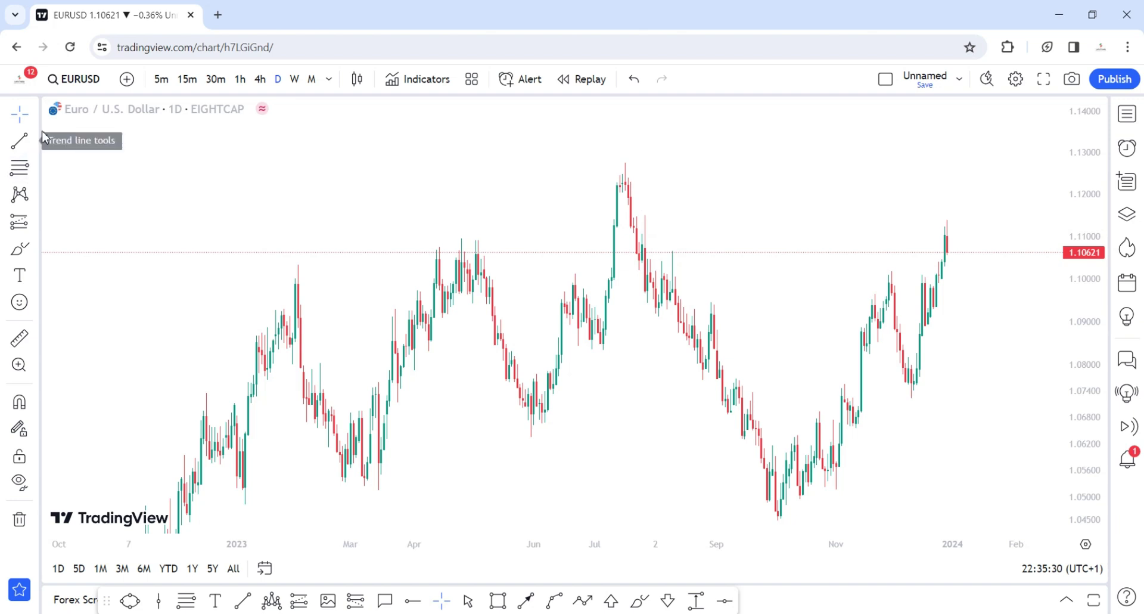
pyautogui.click(34, 173)
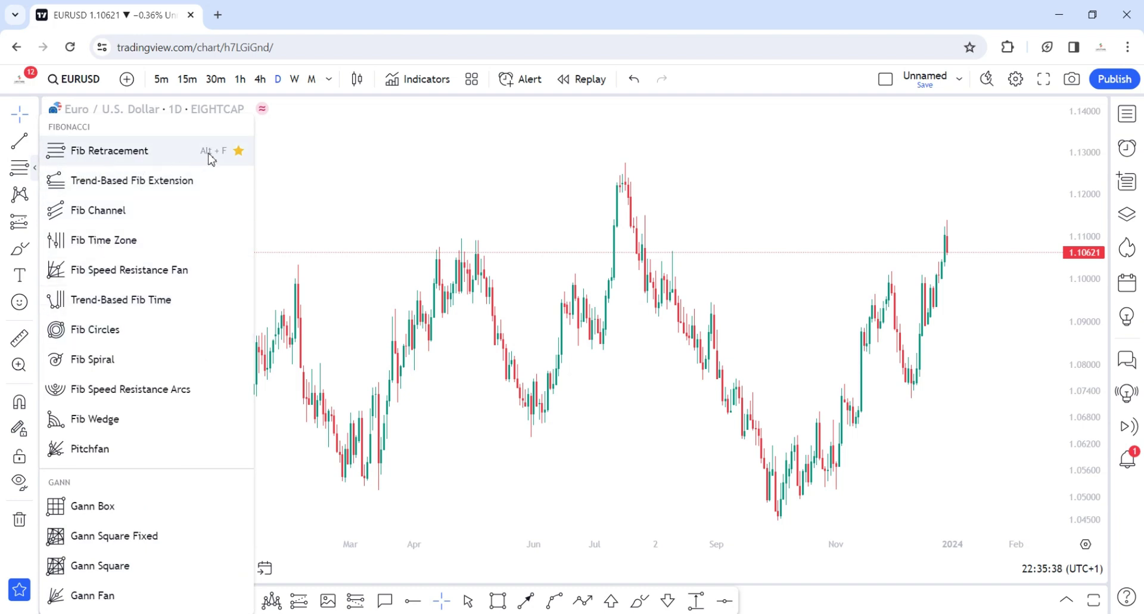
pyautogui.click(378, 156)
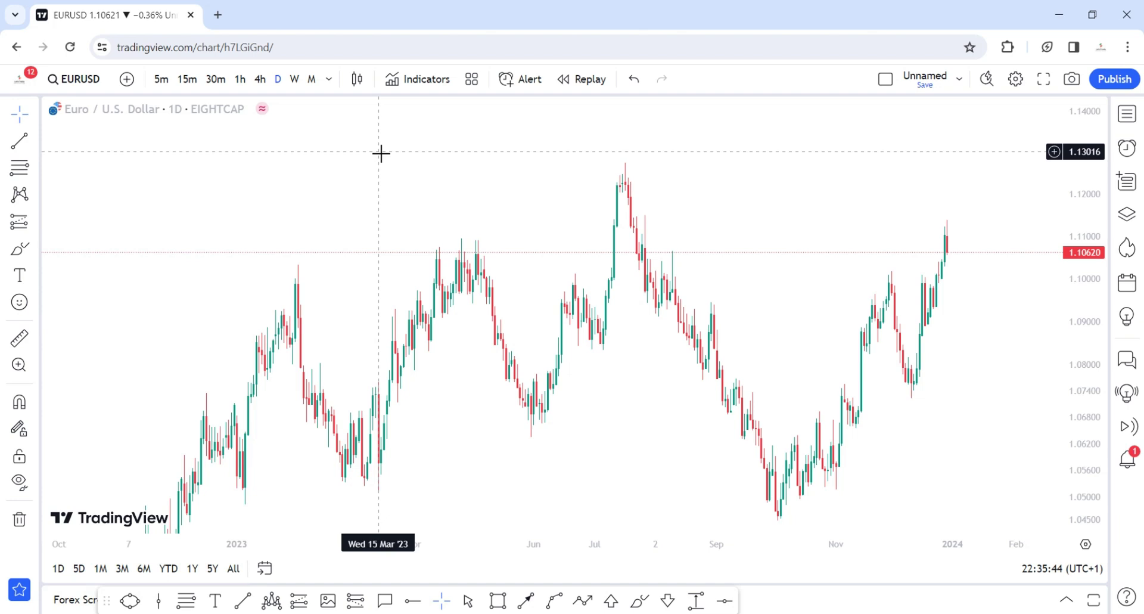
# Draw a Fib Retracement from about 1.12747 at the July 2023 high down to about 1.04569 in December 2023.
pyautogui.hotkey('alt', 'f')
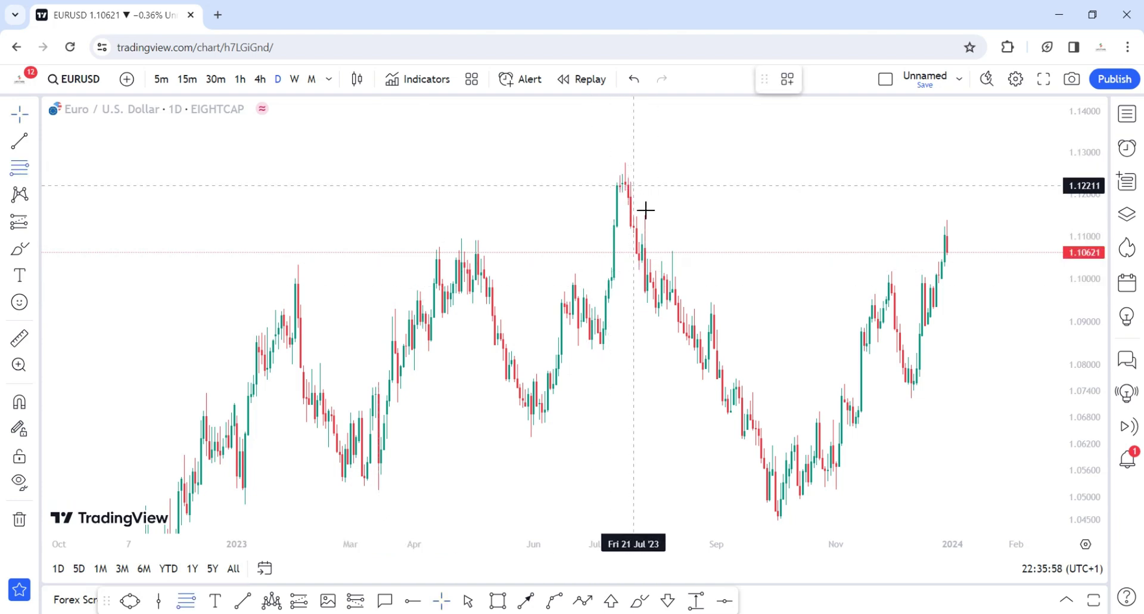
pyautogui.click(614, 165)
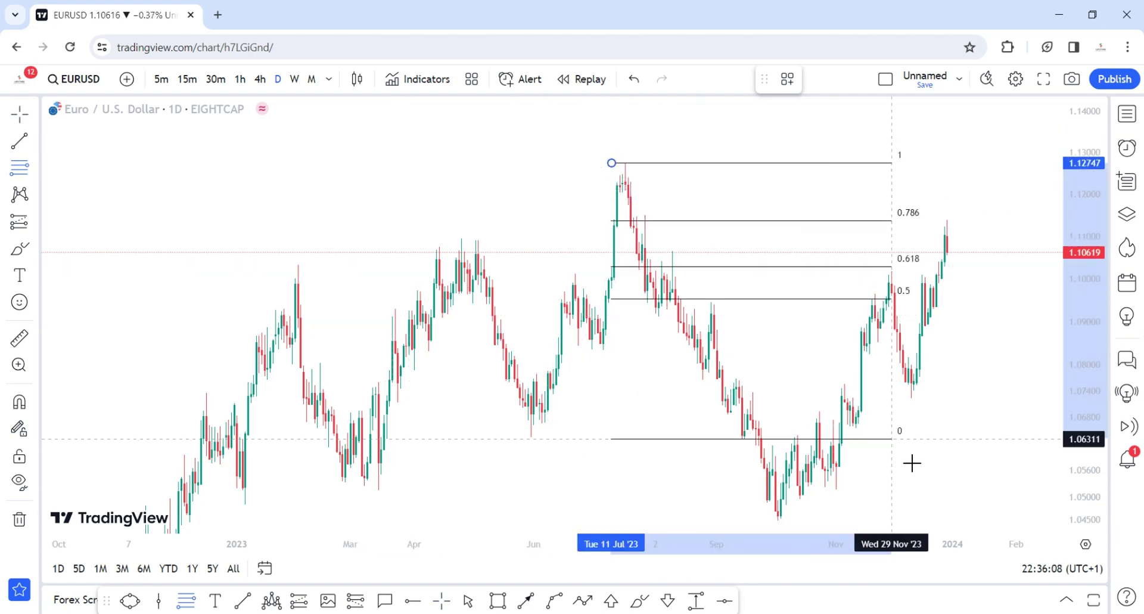
pyautogui.click(923, 523)
# Check the Fib Retracement's style settings and shift the retracement earlier to span 25 May to 30 October 2023.
pyautogui.doubleClick(720, 336)
pyautogui.press('Escape')
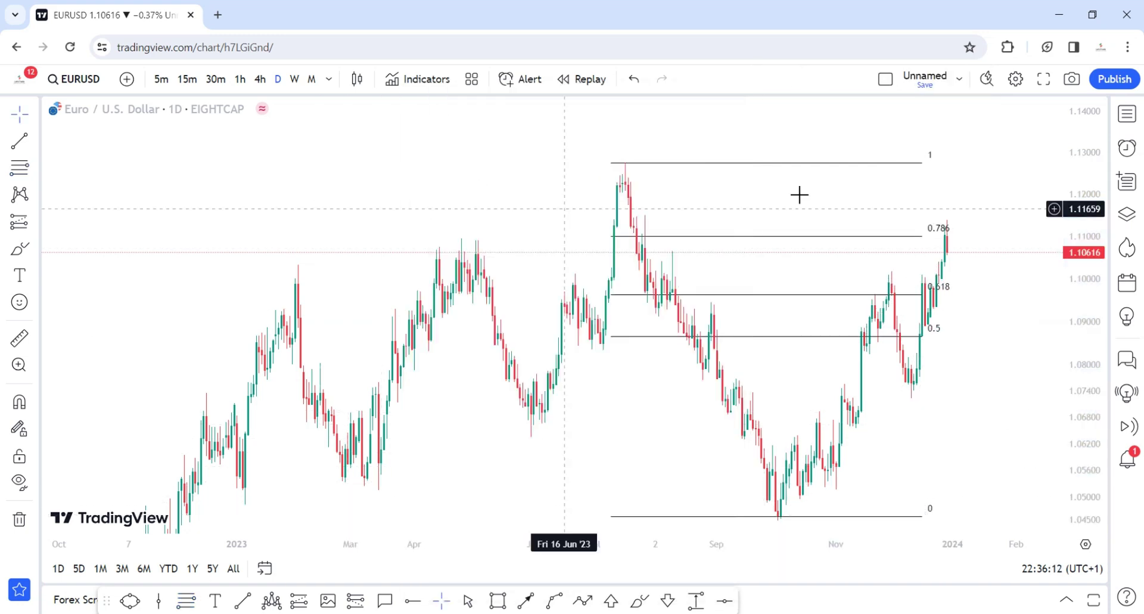
pyautogui.click(771, 169)
pyautogui.moveTo(607, 99); pyautogui.dragTo(316, 90)
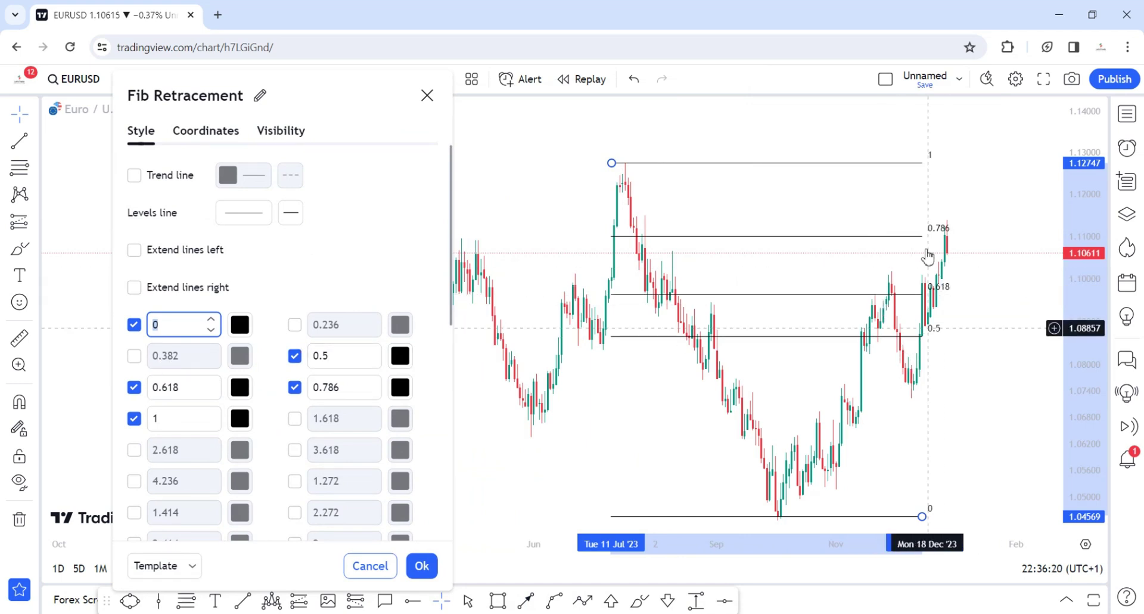
pyautogui.press('Escape')
pyautogui.moveTo(783, 168); pyautogui.dragTo(692, 167)
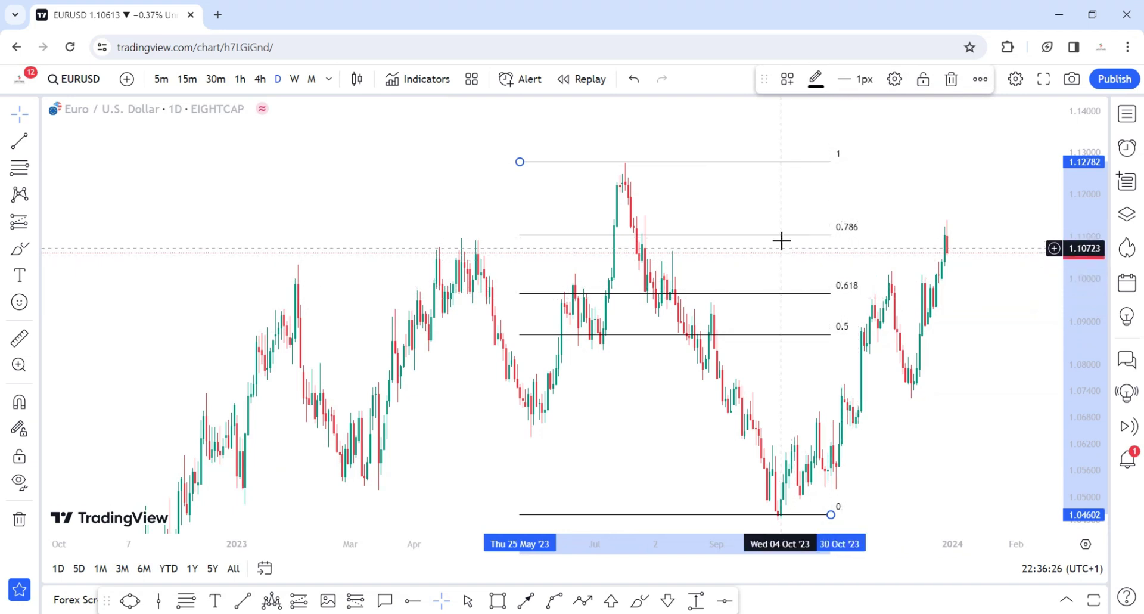
# Examine the Fib Retracement's level, label and visibility settings with the dialog moved clear of the drawing.
pyautogui.doubleClick(733, 168)
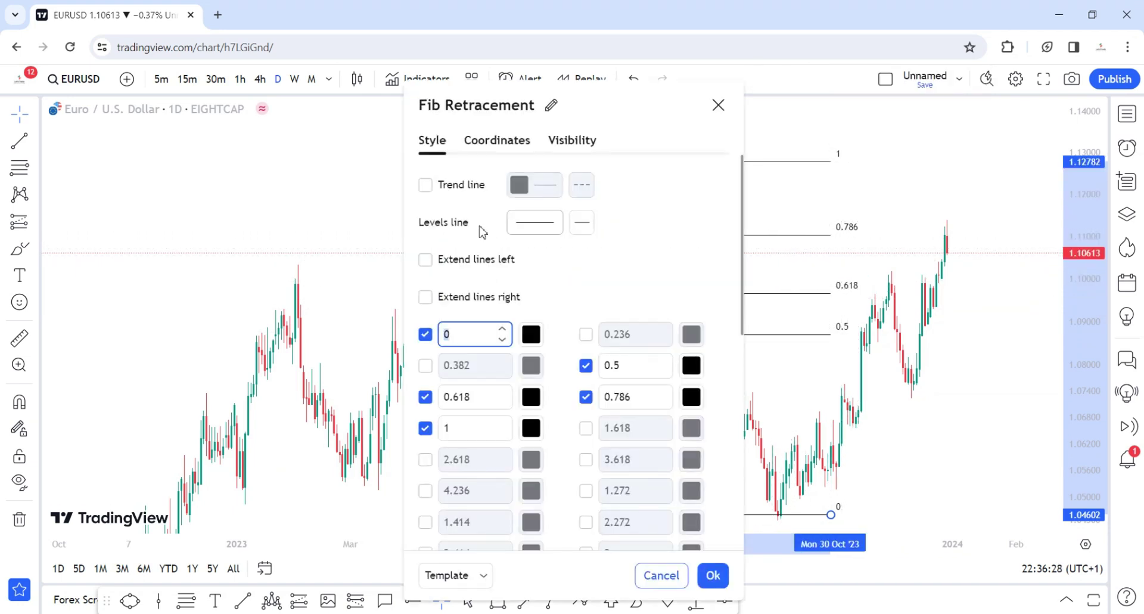
pyautogui.moveTo(595, 121); pyautogui.dragTo(313, 126)
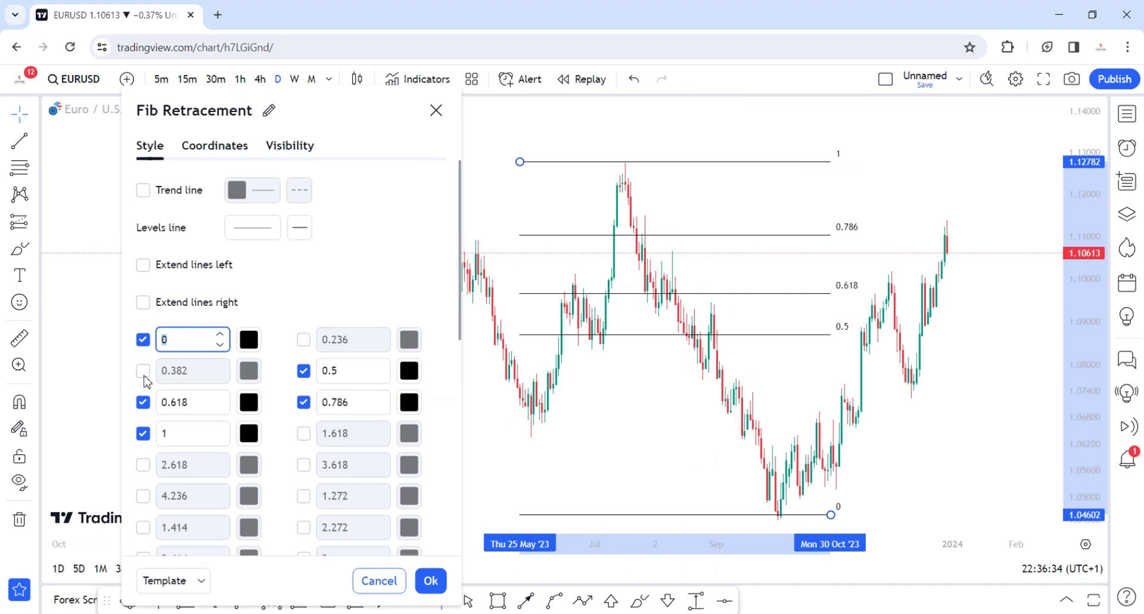
pyautogui.scroll(-6, 365, 343)
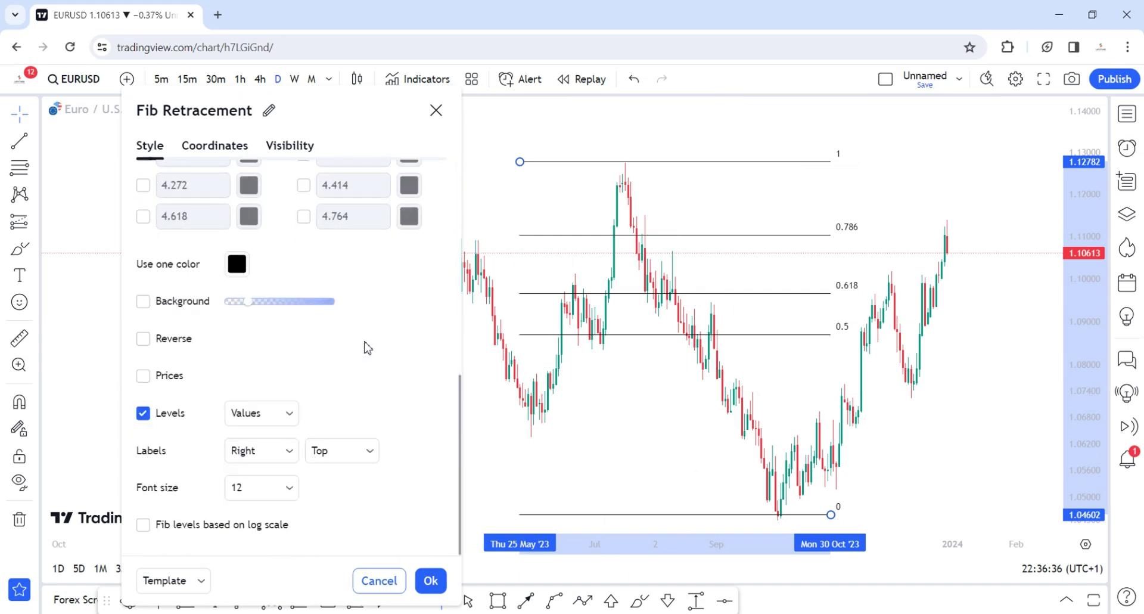
pyautogui.scroll(4, 366, 345)
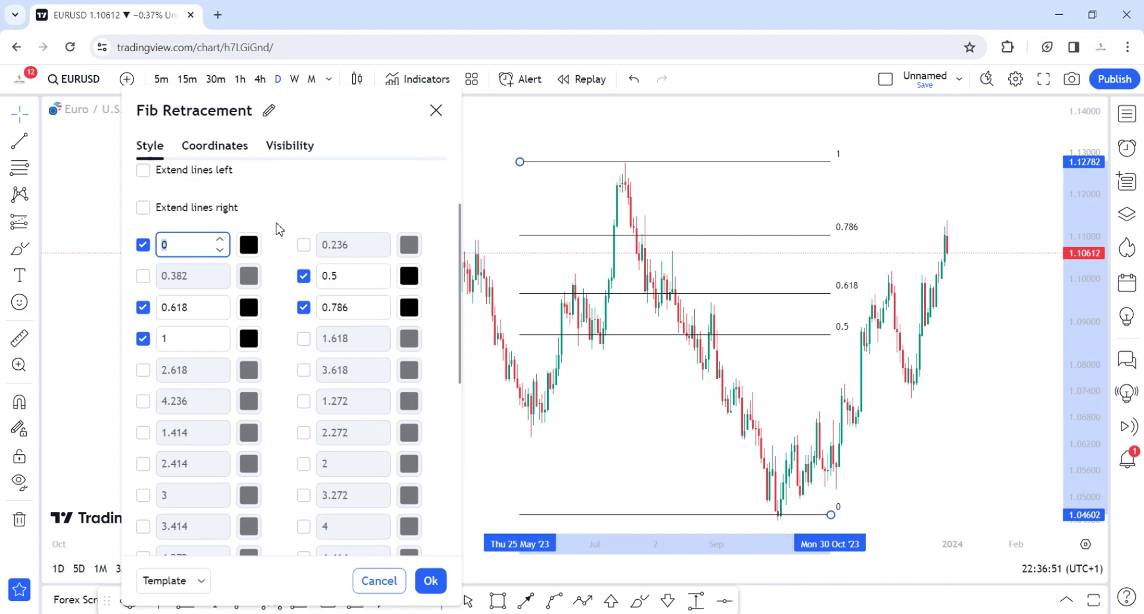
pyautogui.click(282, 149)
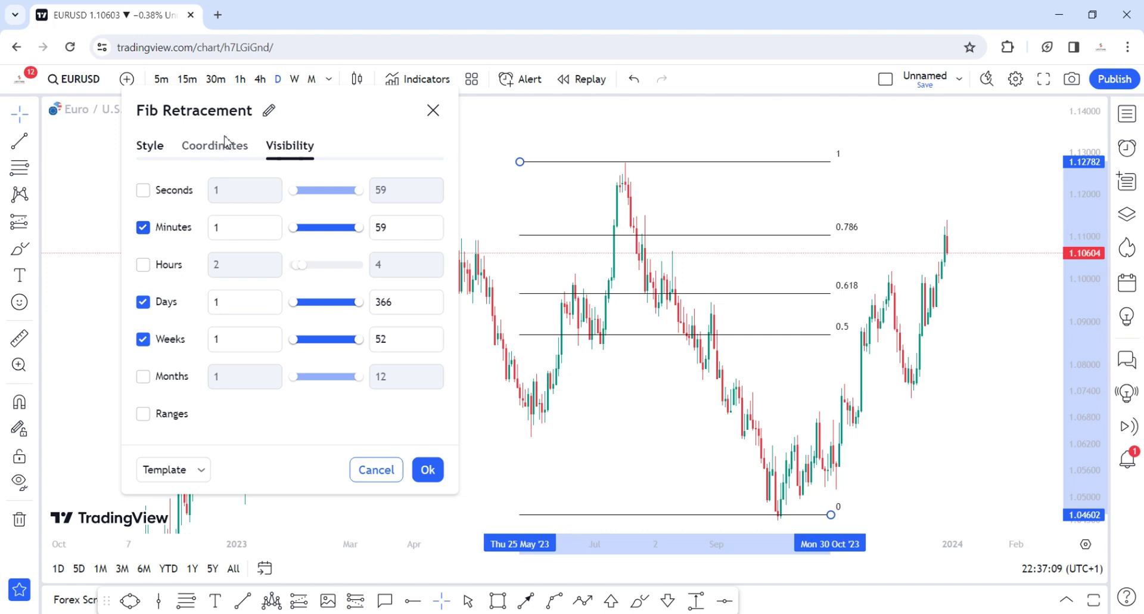
pyautogui.click(518, 175)
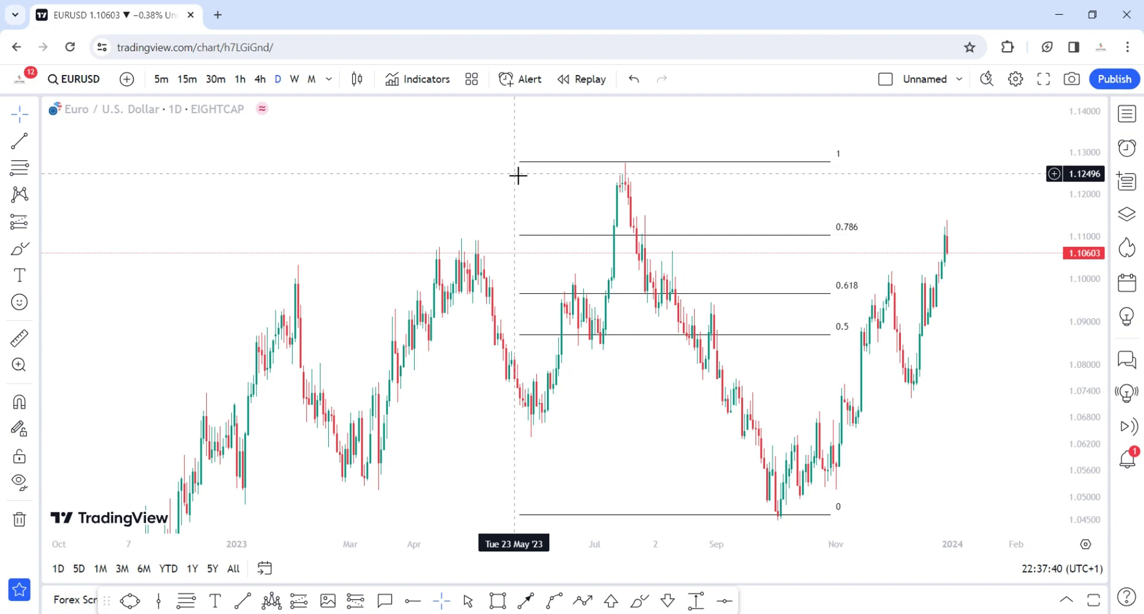
# Delete the Fib Retracement from the EURUSD chart.
pyautogui.click(565, 162)
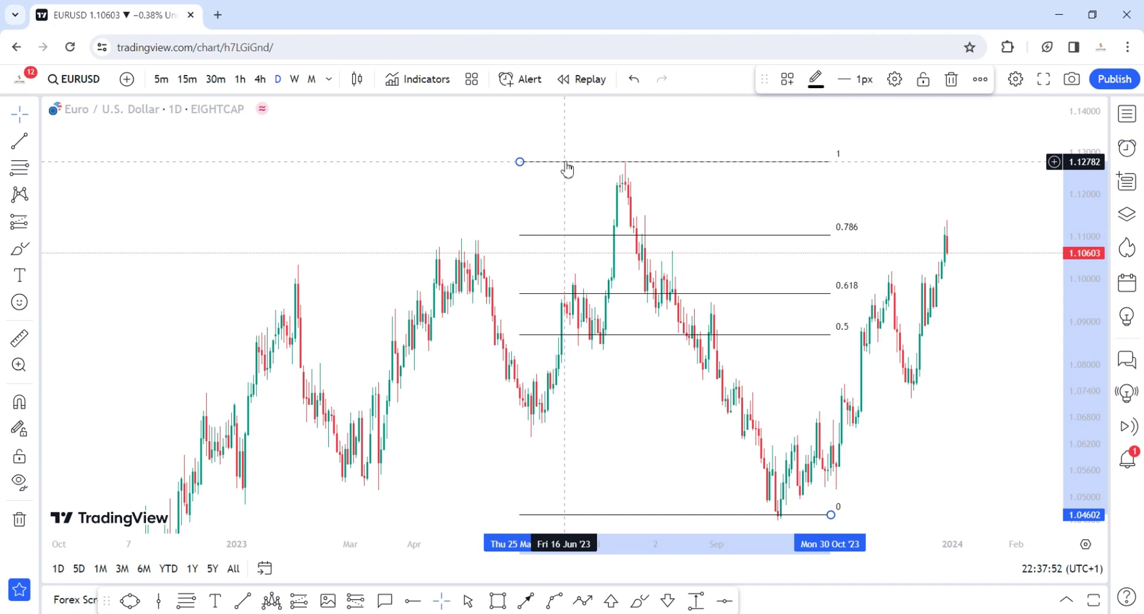
pyautogui.press('Delete')
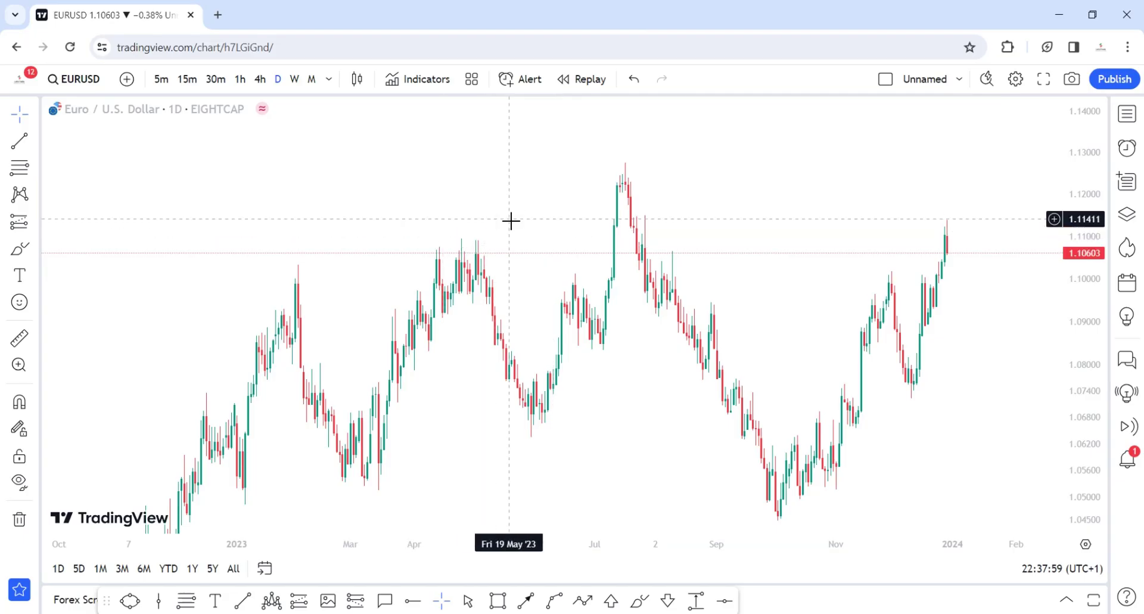
pyautogui.click(34, 141)
pyautogui.click(500, 194)
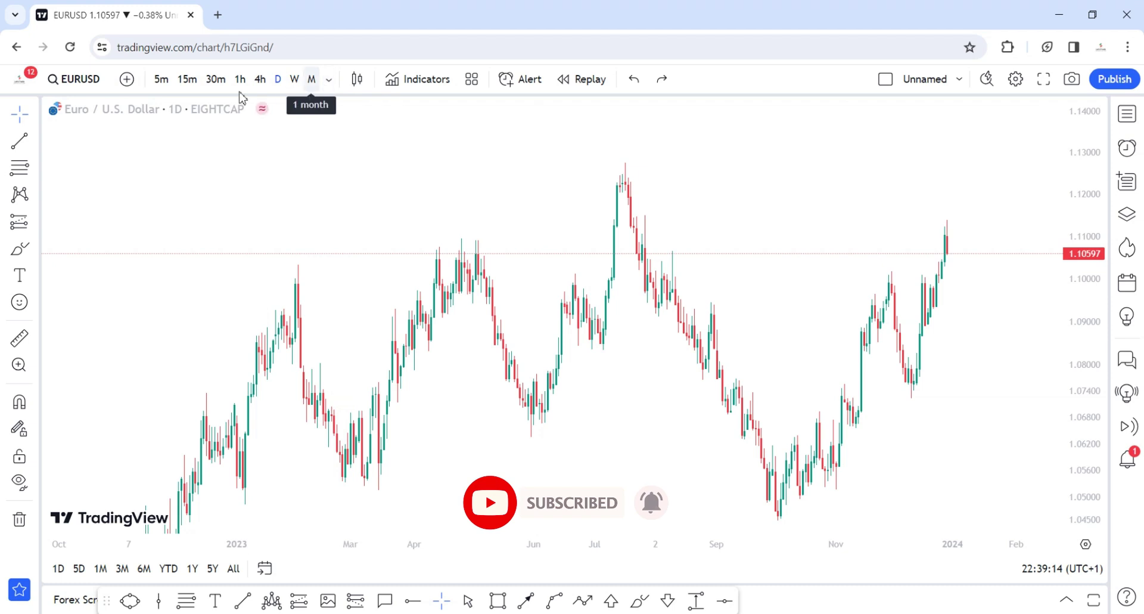
# Add the 1-minute interval to the favorite intervals and remove it again.
pyautogui.click(328, 79)
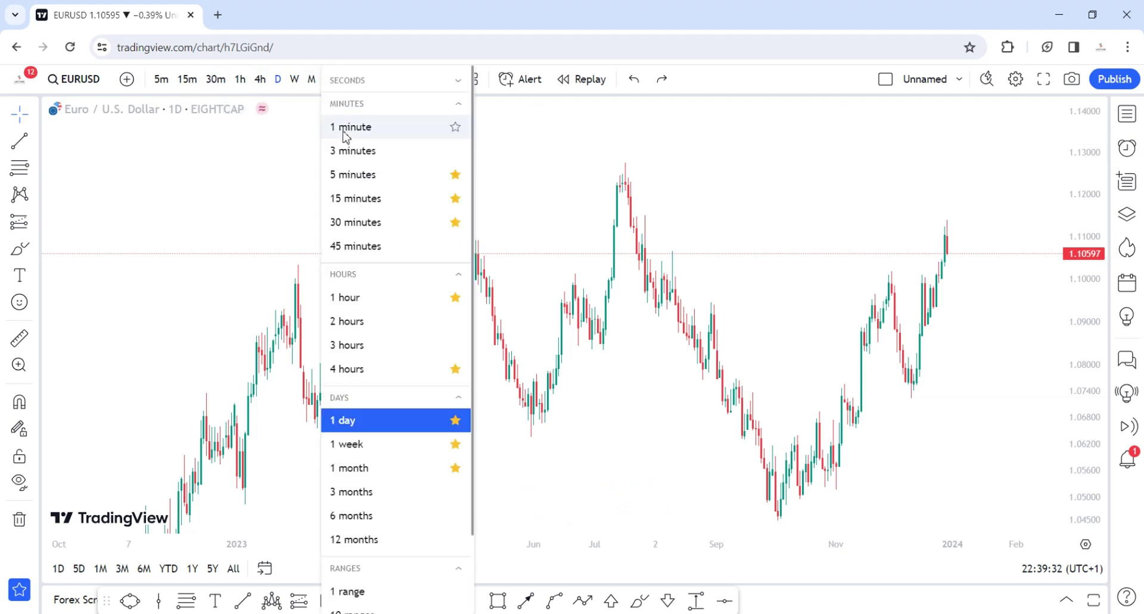
pyautogui.click(275, 172)
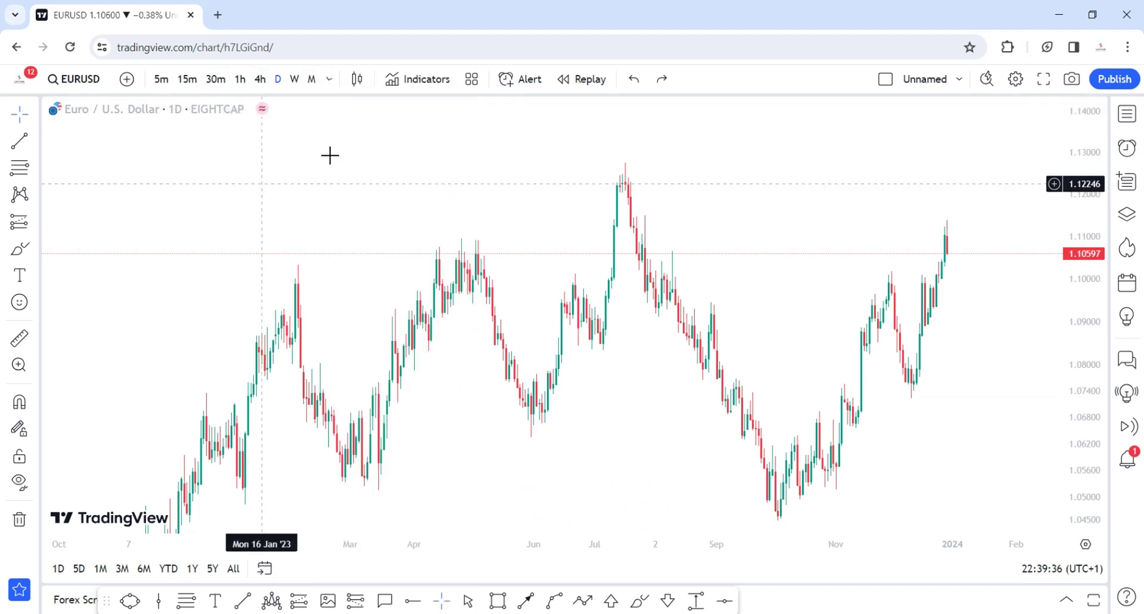
pyautogui.click(329, 79)
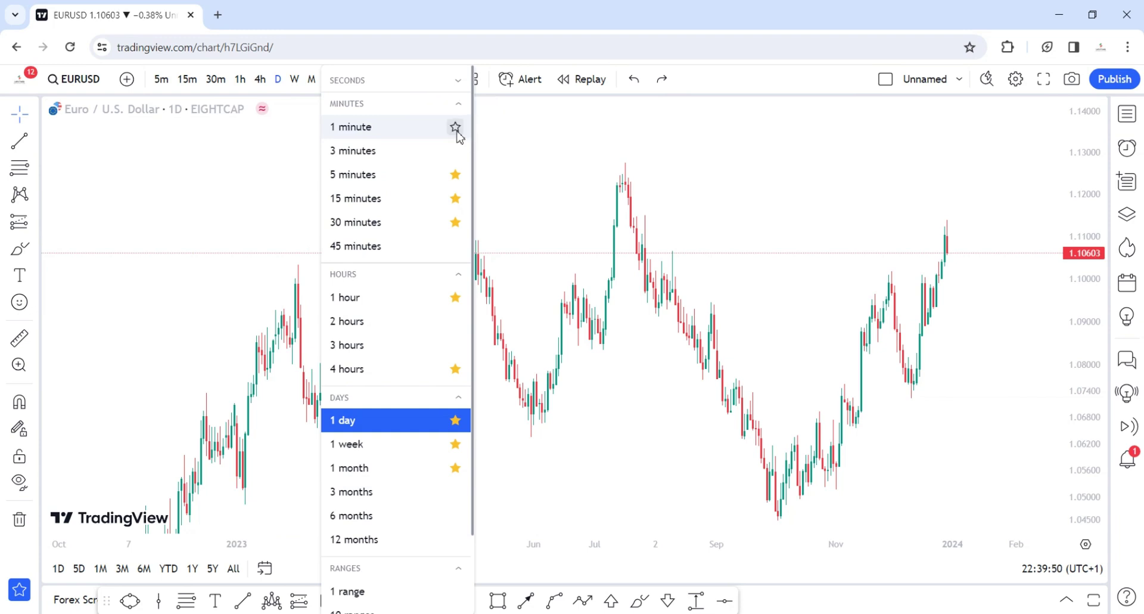
pyautogui.click(455, 126)
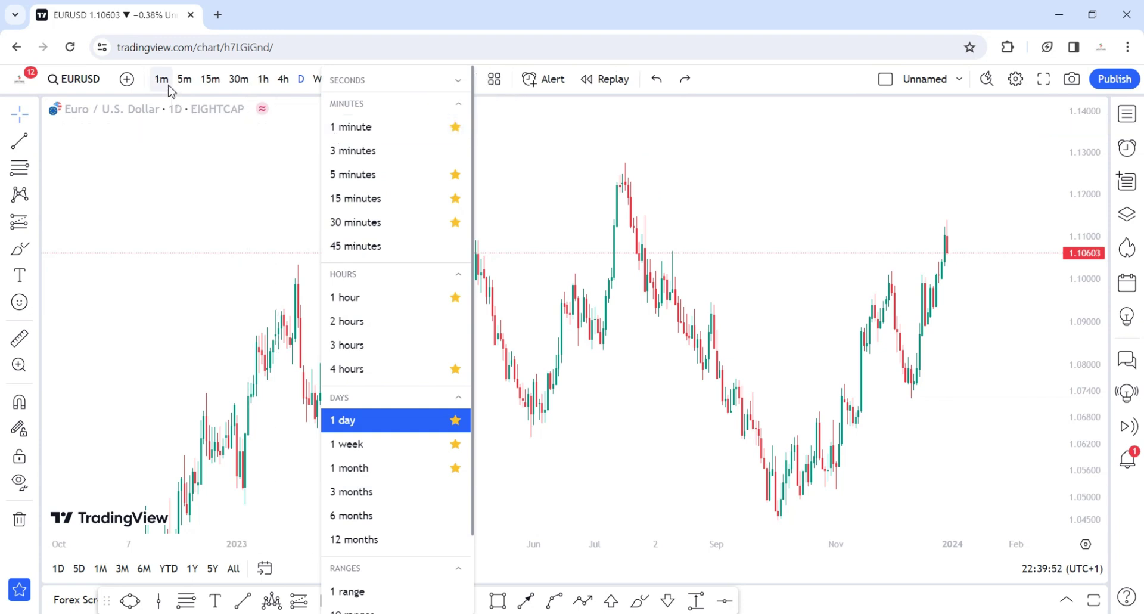
pyautogui.click(456, 126)
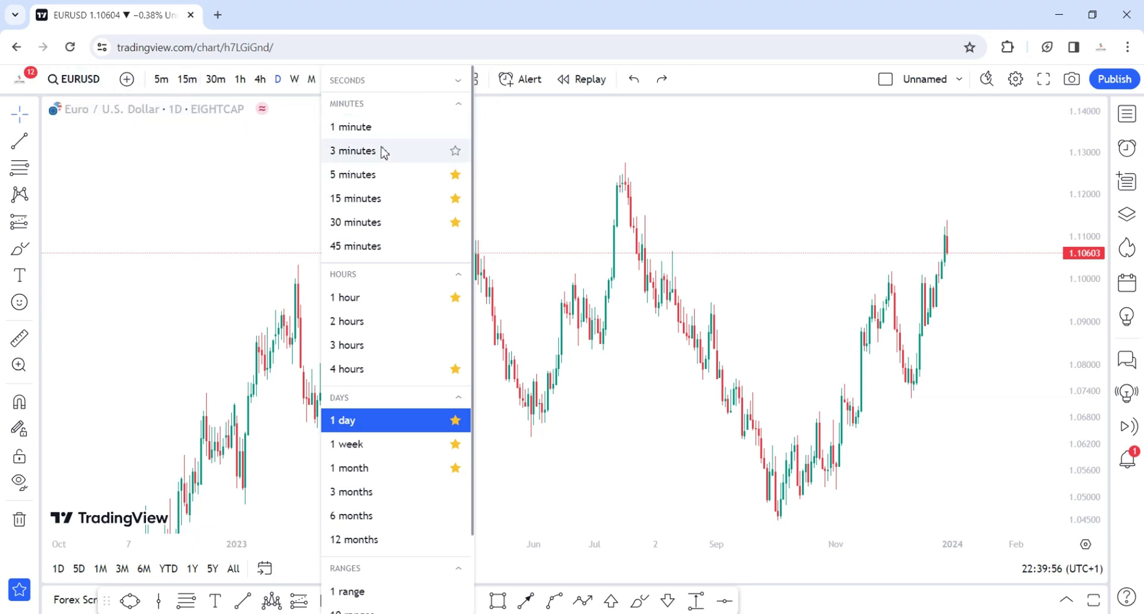
# Mark the 3-minute interval as a favorite, unmark it, and close the interval list.
pyautogui.click(455, 151)
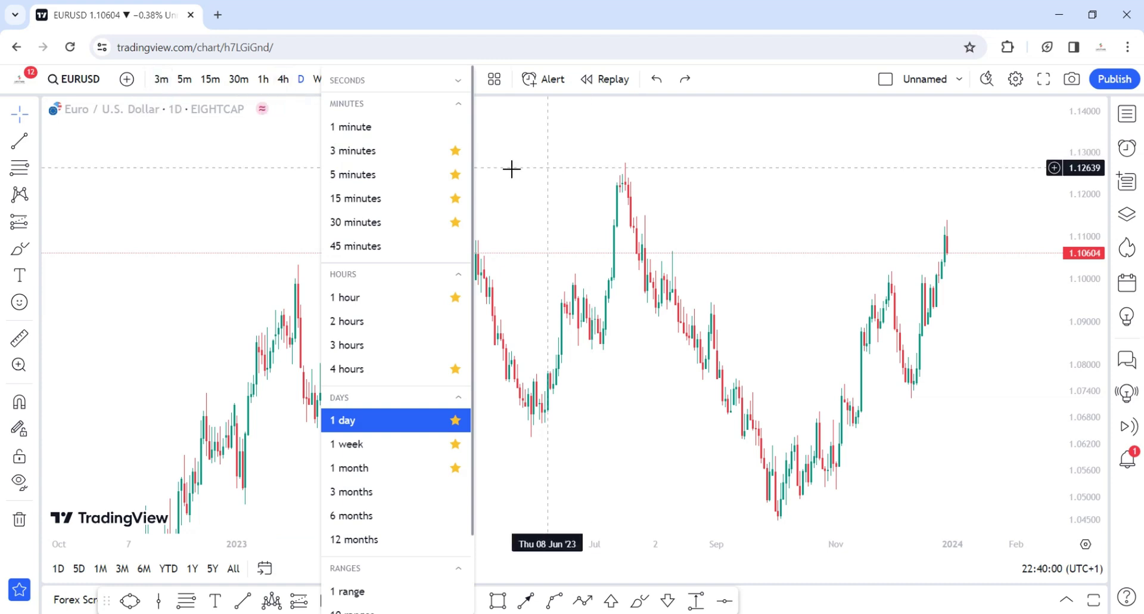
pyautogui.click(455, 151)
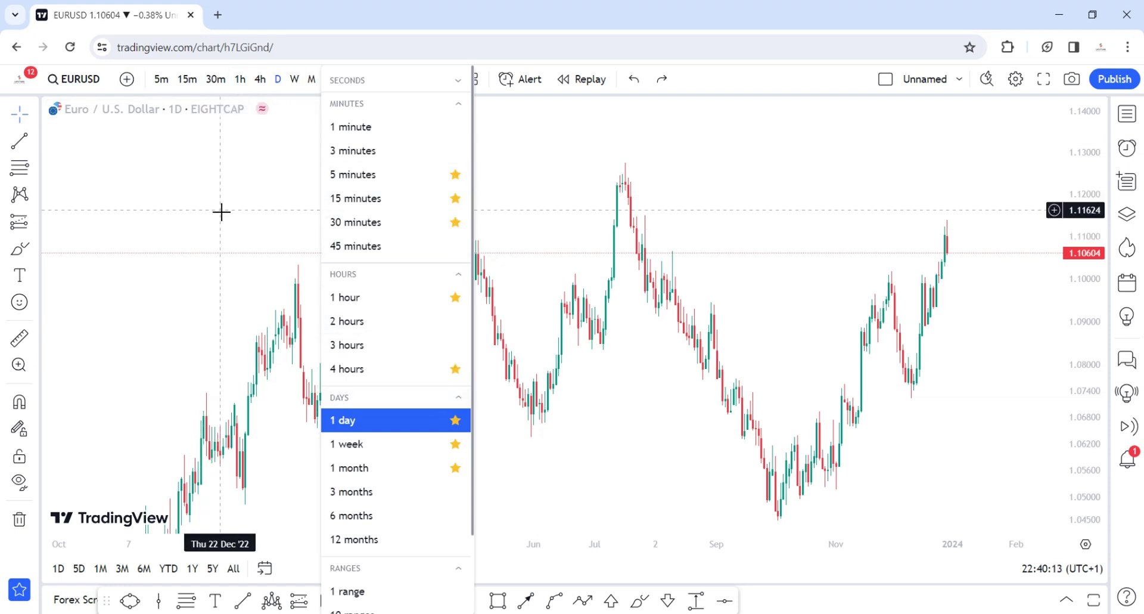
pyautogui.click(210, 187)
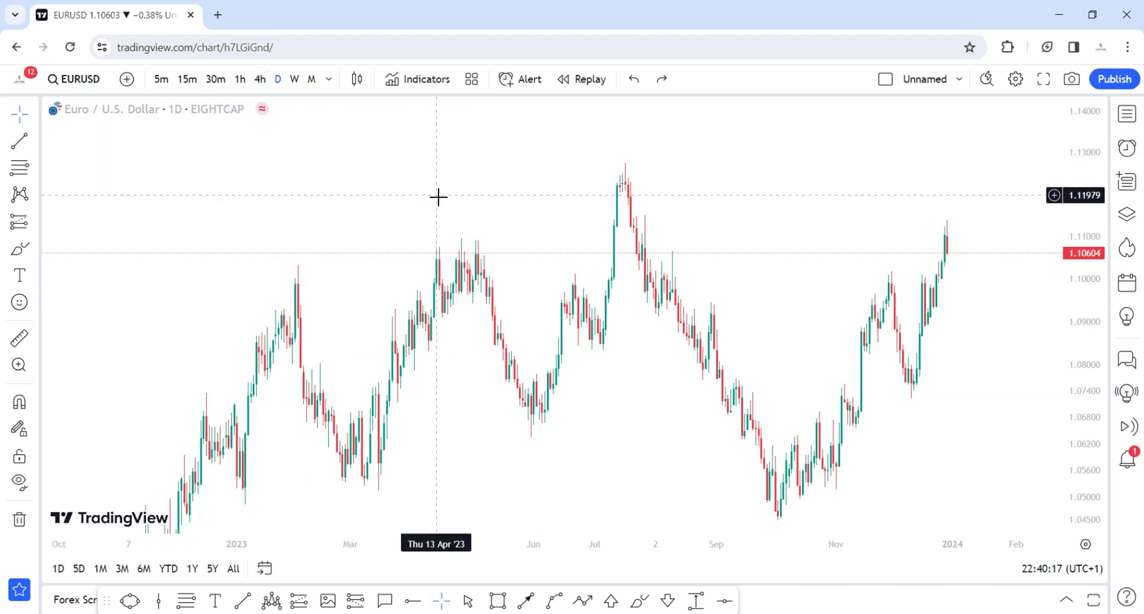
# Change the EURUSD chart interval to 1 minute by entering its value directly, and reset the chart view.
pyautogui.write('1')
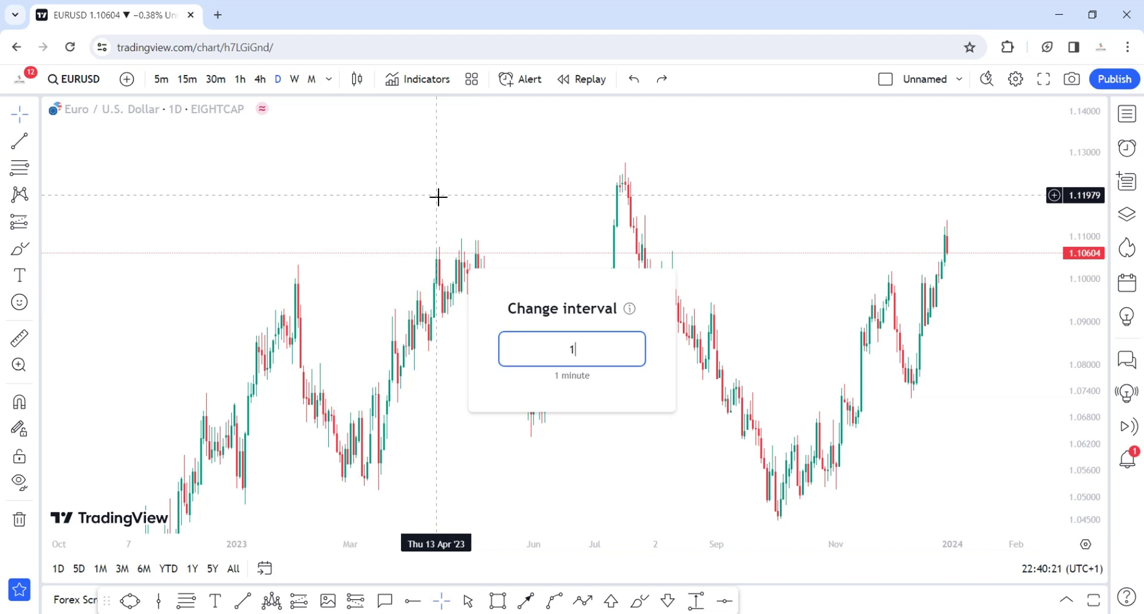
pyautogui.press('Escape')
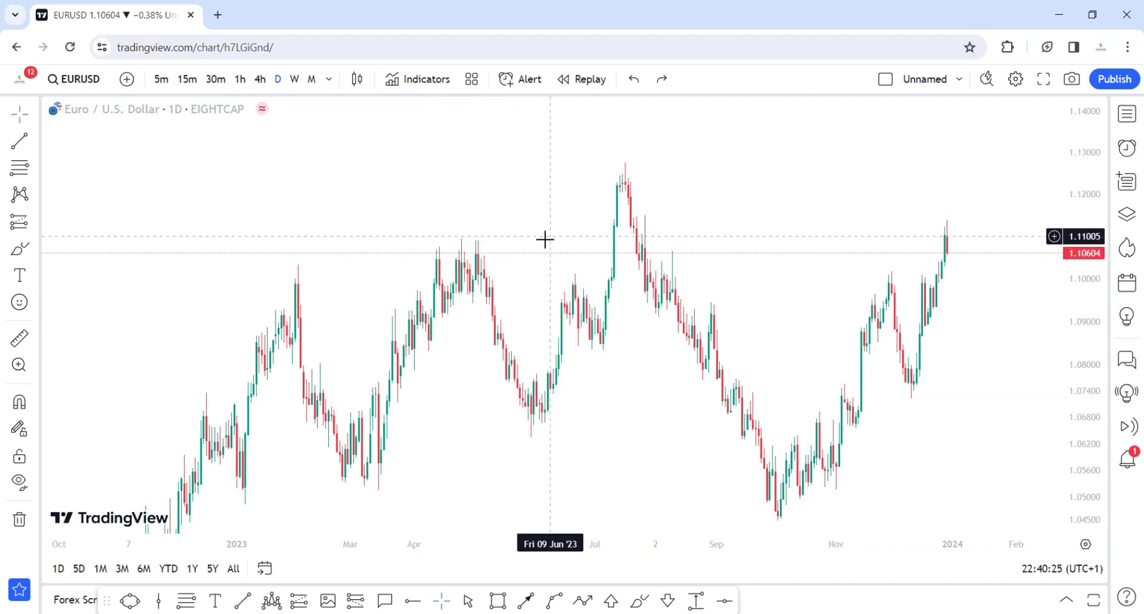
pyautogui.write('1')
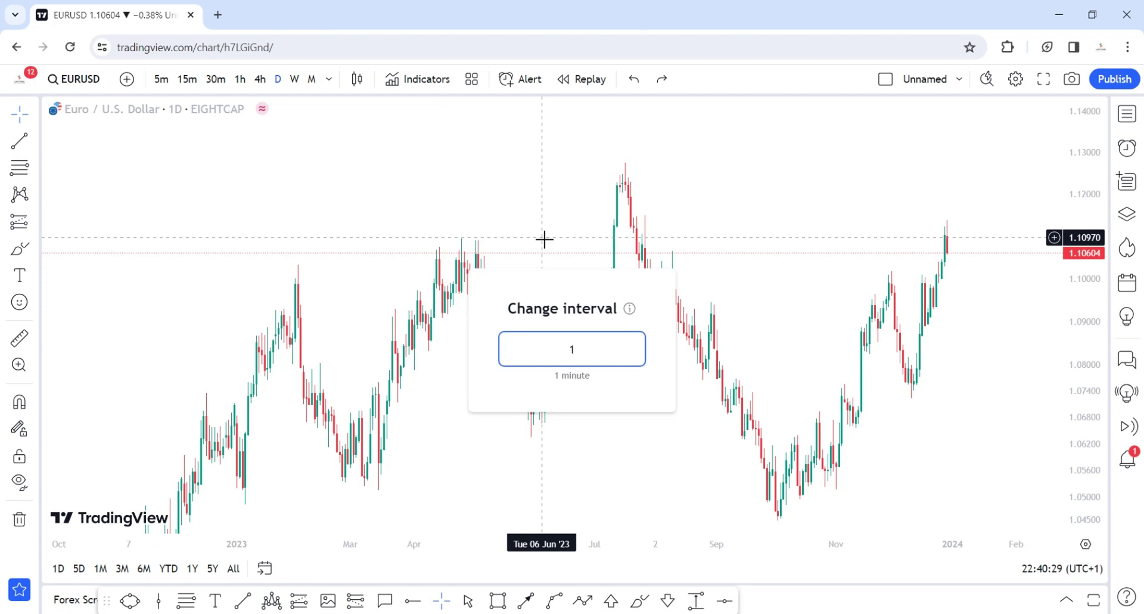
pyautogui.press('Return')
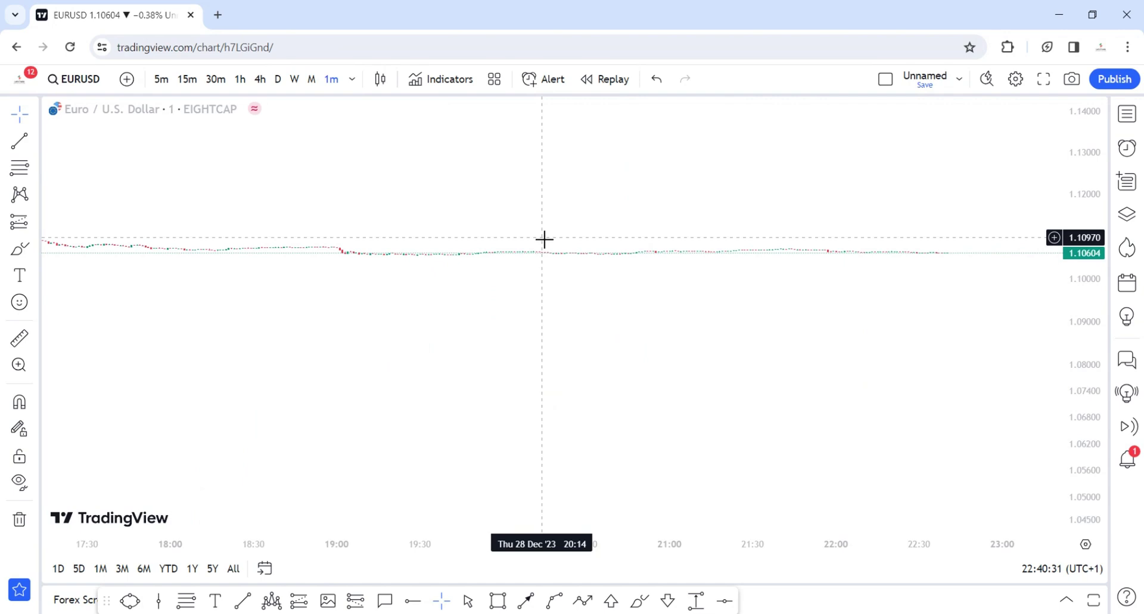
pyautogui.moveTo(585, 493)
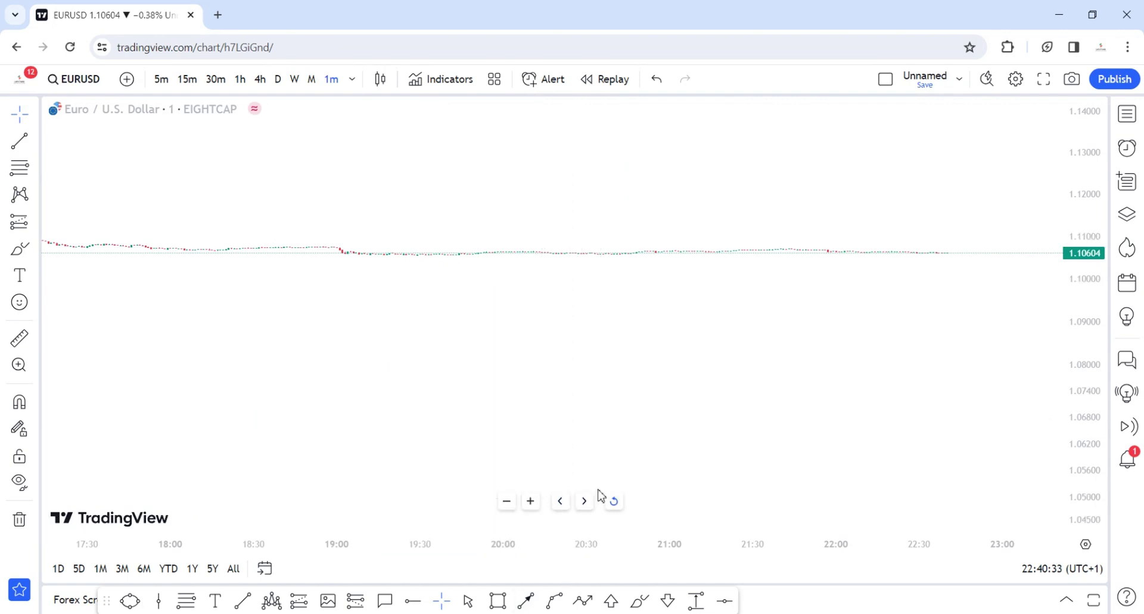
pyautogui.click(616, 503)
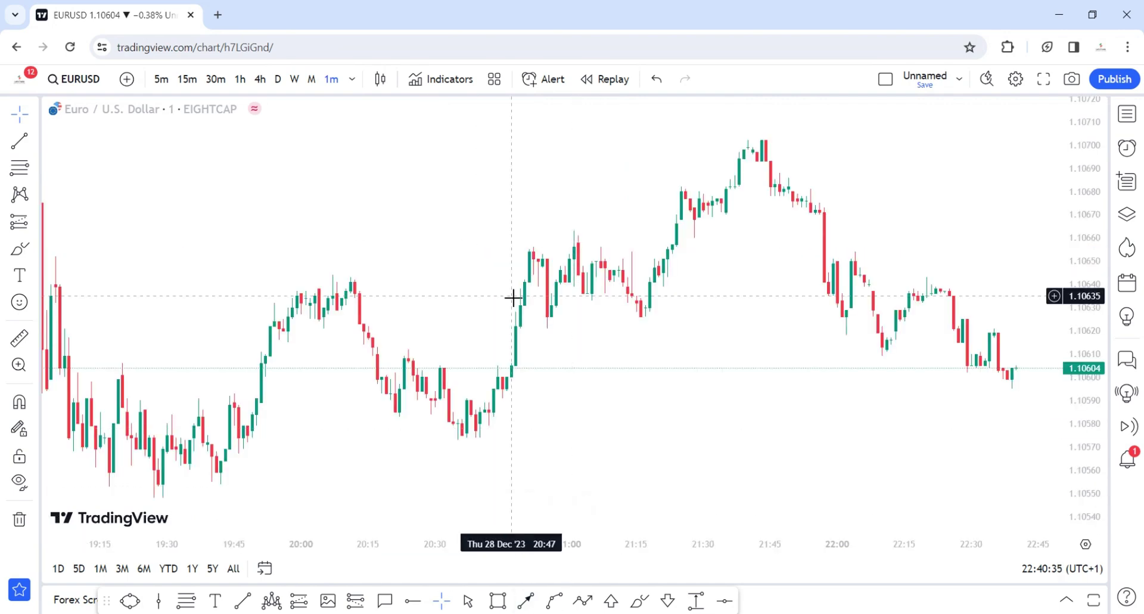
# Change the chart interval to 4 hours by entering 4H in place of 1H.
pyautogui.write('1')
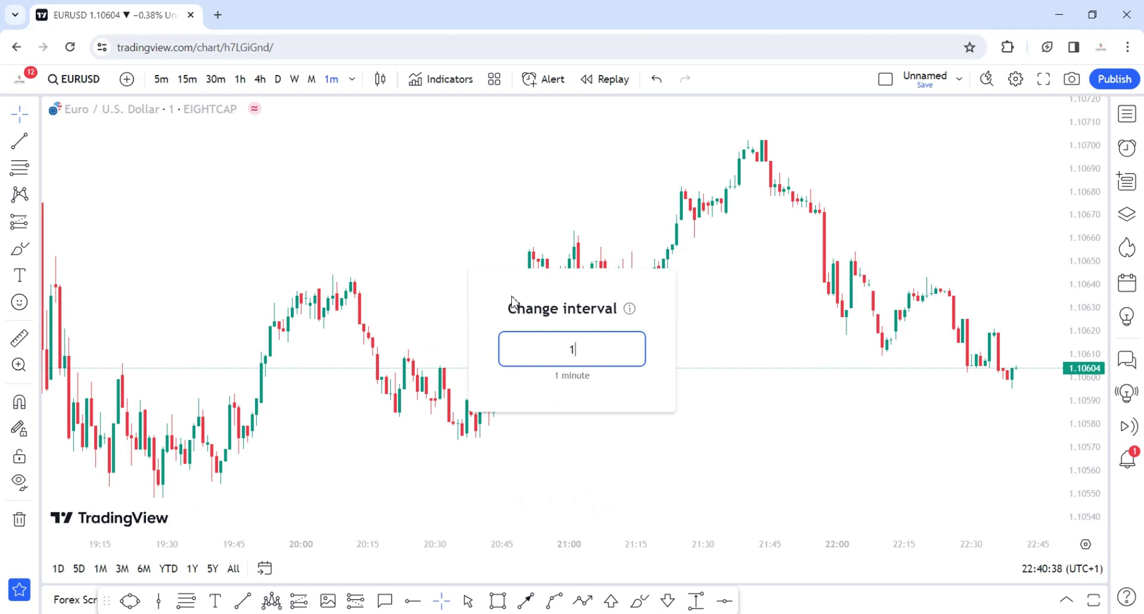
pyautogui.write('H')
pyautogui.press('BackSpace')
pyautogui.press('BackSpace')
pyautogui.write('4H')
pyautogui.press('Return')
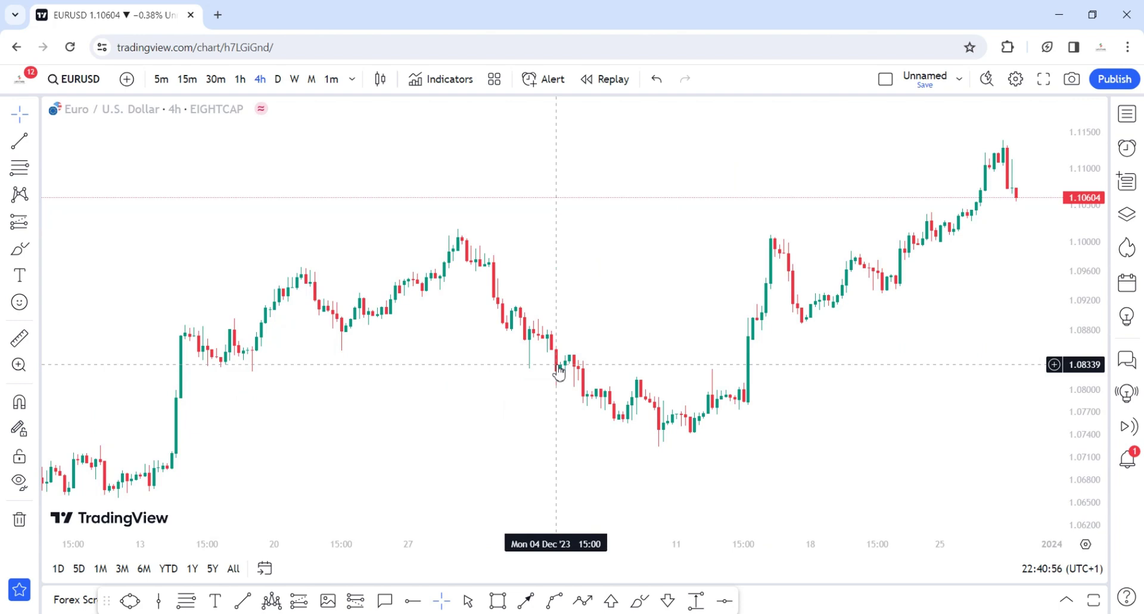
# Try 1M, 12M and 1D as interval entries, clearing each without applying it.
pyautogui.write('1')
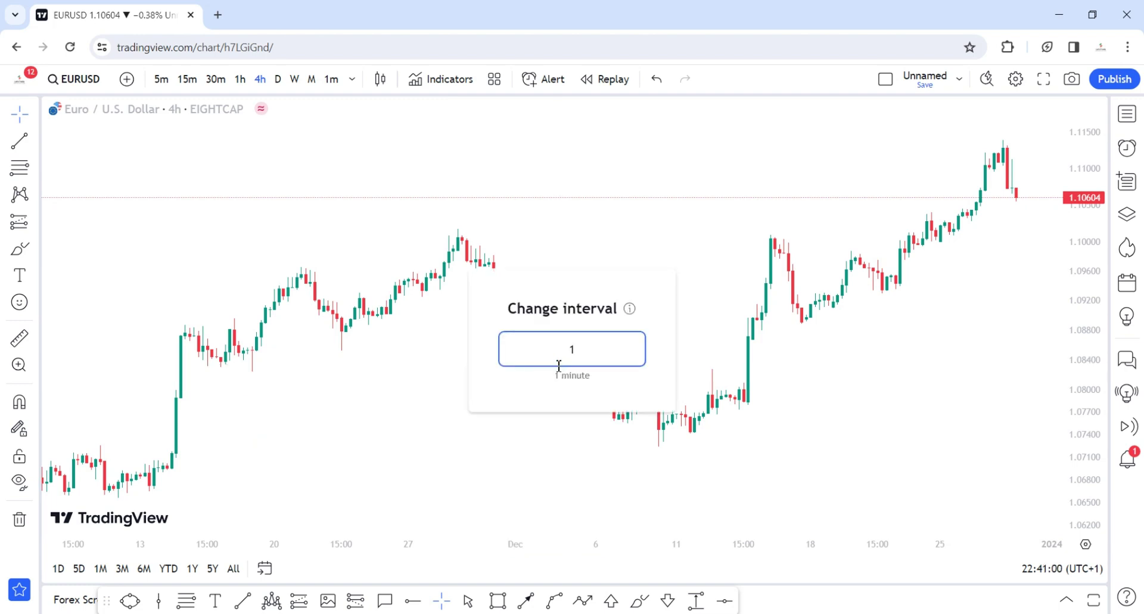
pyautogui.write('M')
pyautogui.press('BackSpace')
pyautogui.press('BackSpace')
pyautogui.write('12M')
pyautogui.press('BackSpace')
pyautogui.press('BackSpace')
pyautogui.press('BackSpace')
pyautogui.write('1D')
pyautogui.press('BackSpace')
pyautogui.press('BackSpace')
# Change the chart interval to 1 week by entering 1W.
pyautogui.write('1W')
pyautogui.press('Return')
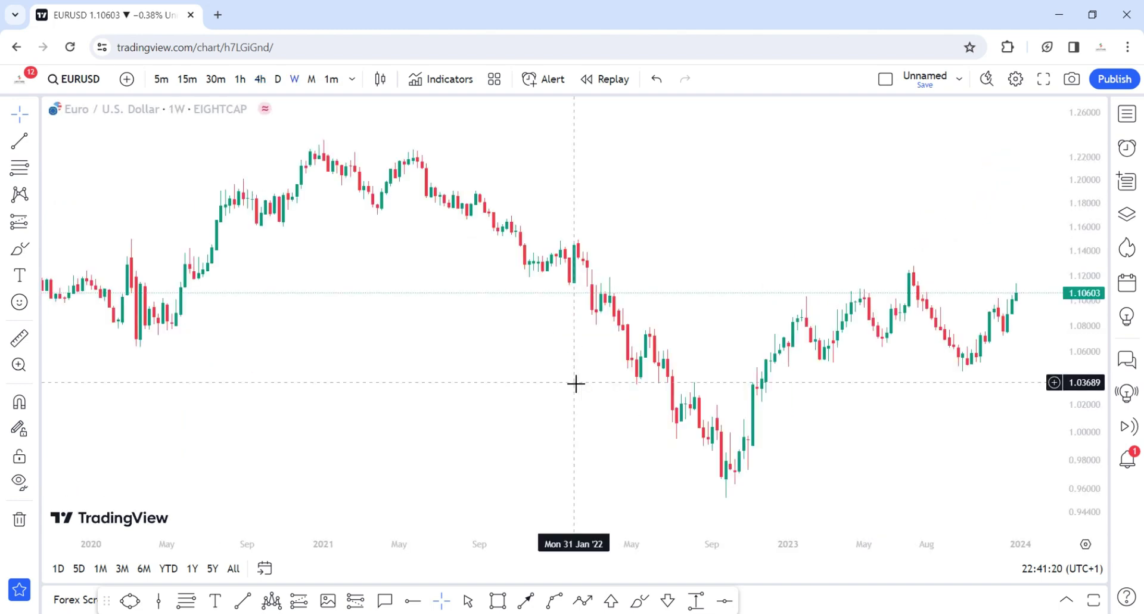